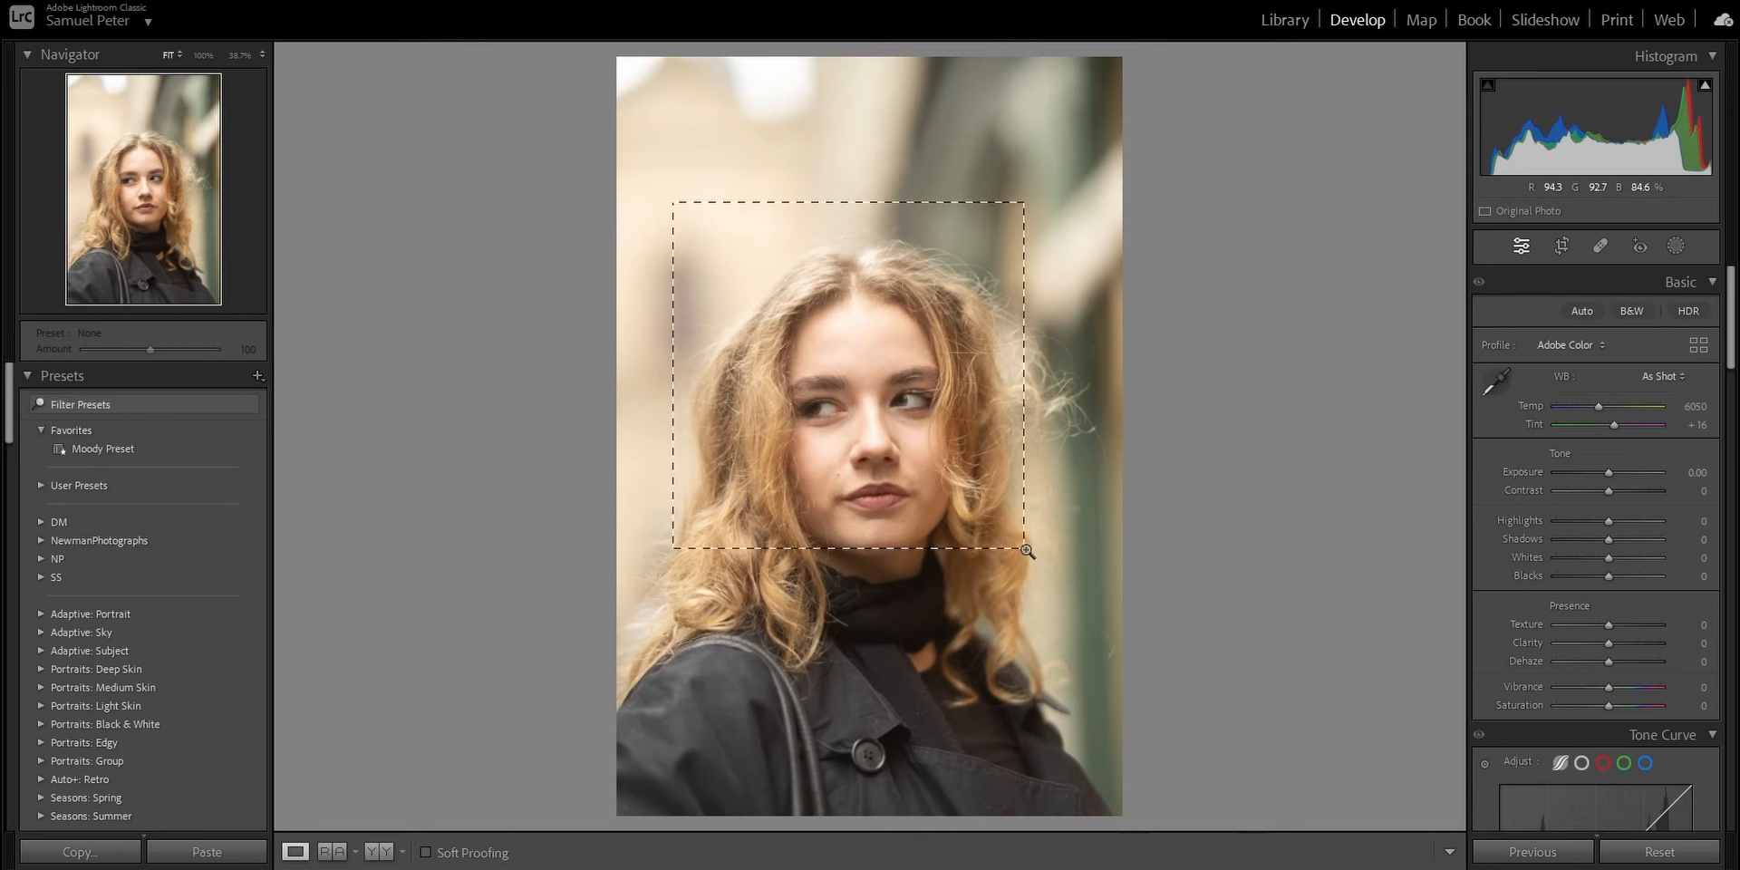
Step: Crop the photo to a custom aspect by trimming the empty area above the woman's head
left_click(1049, 575)
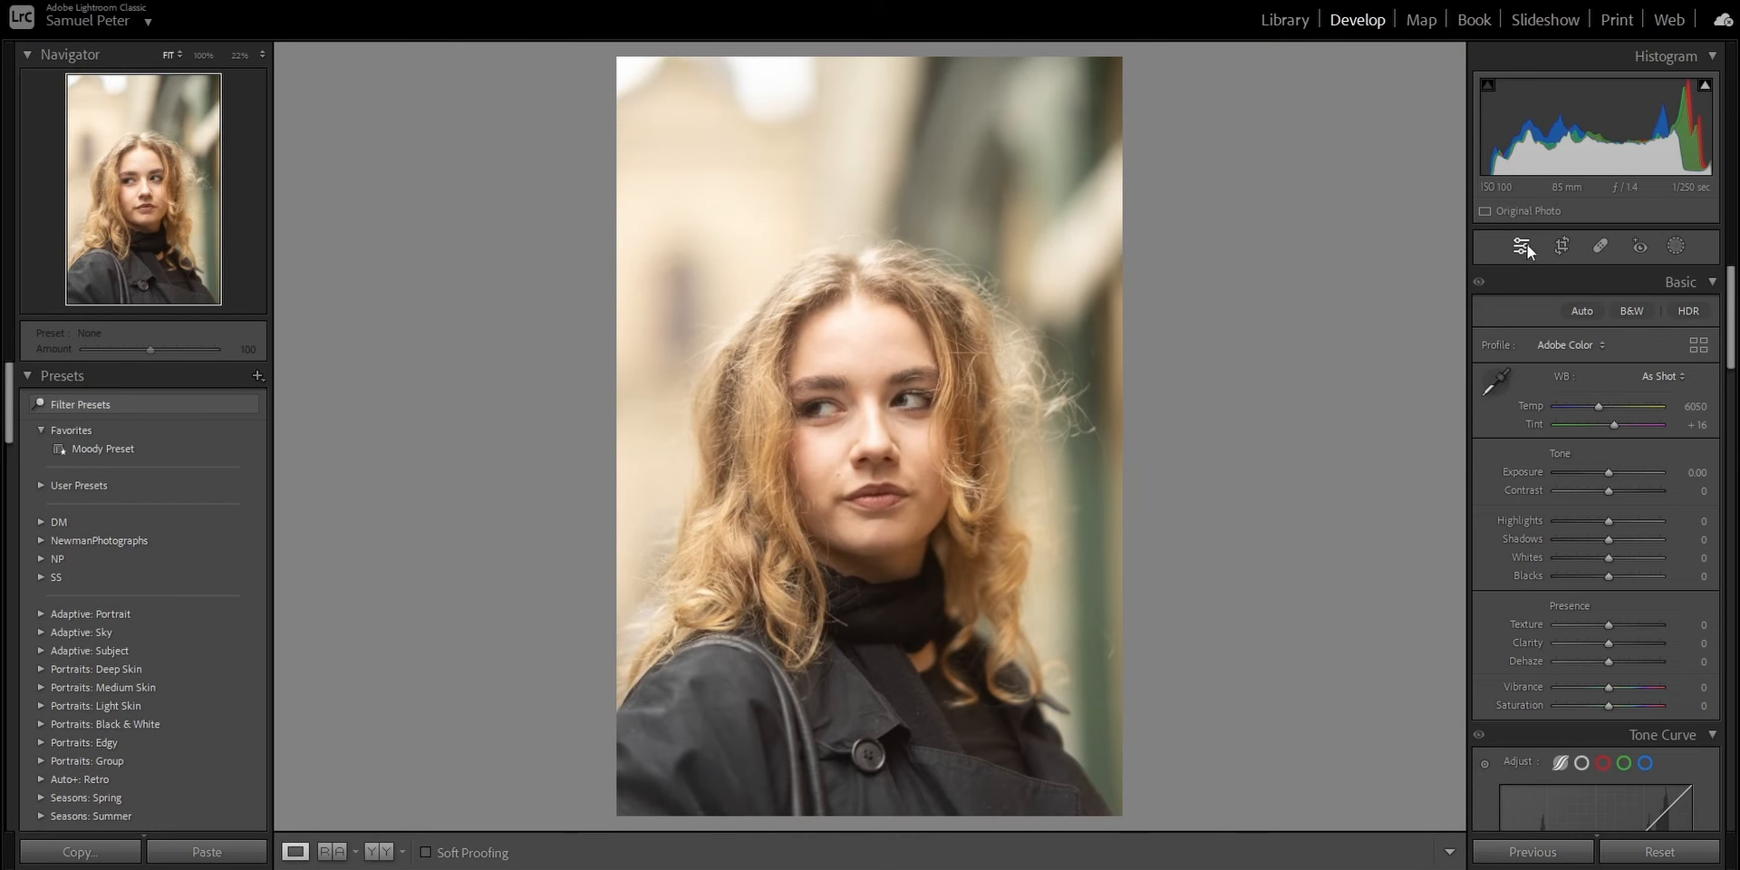
left_click(1561, 245)
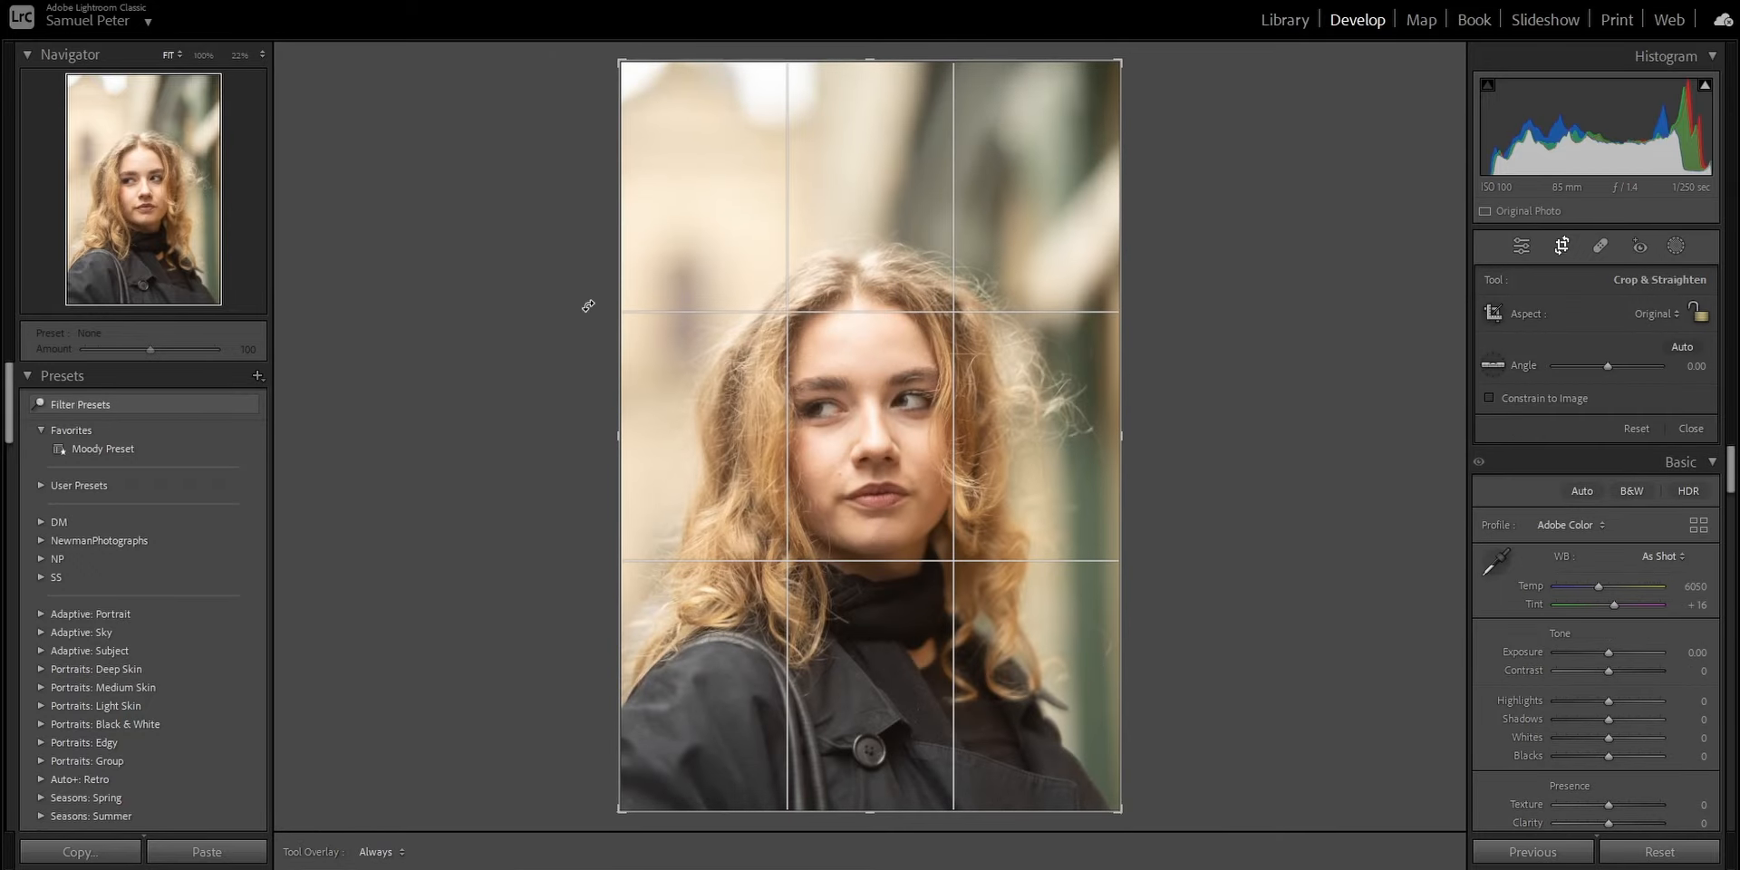
left_click_drag(868, 97, 881, 144)
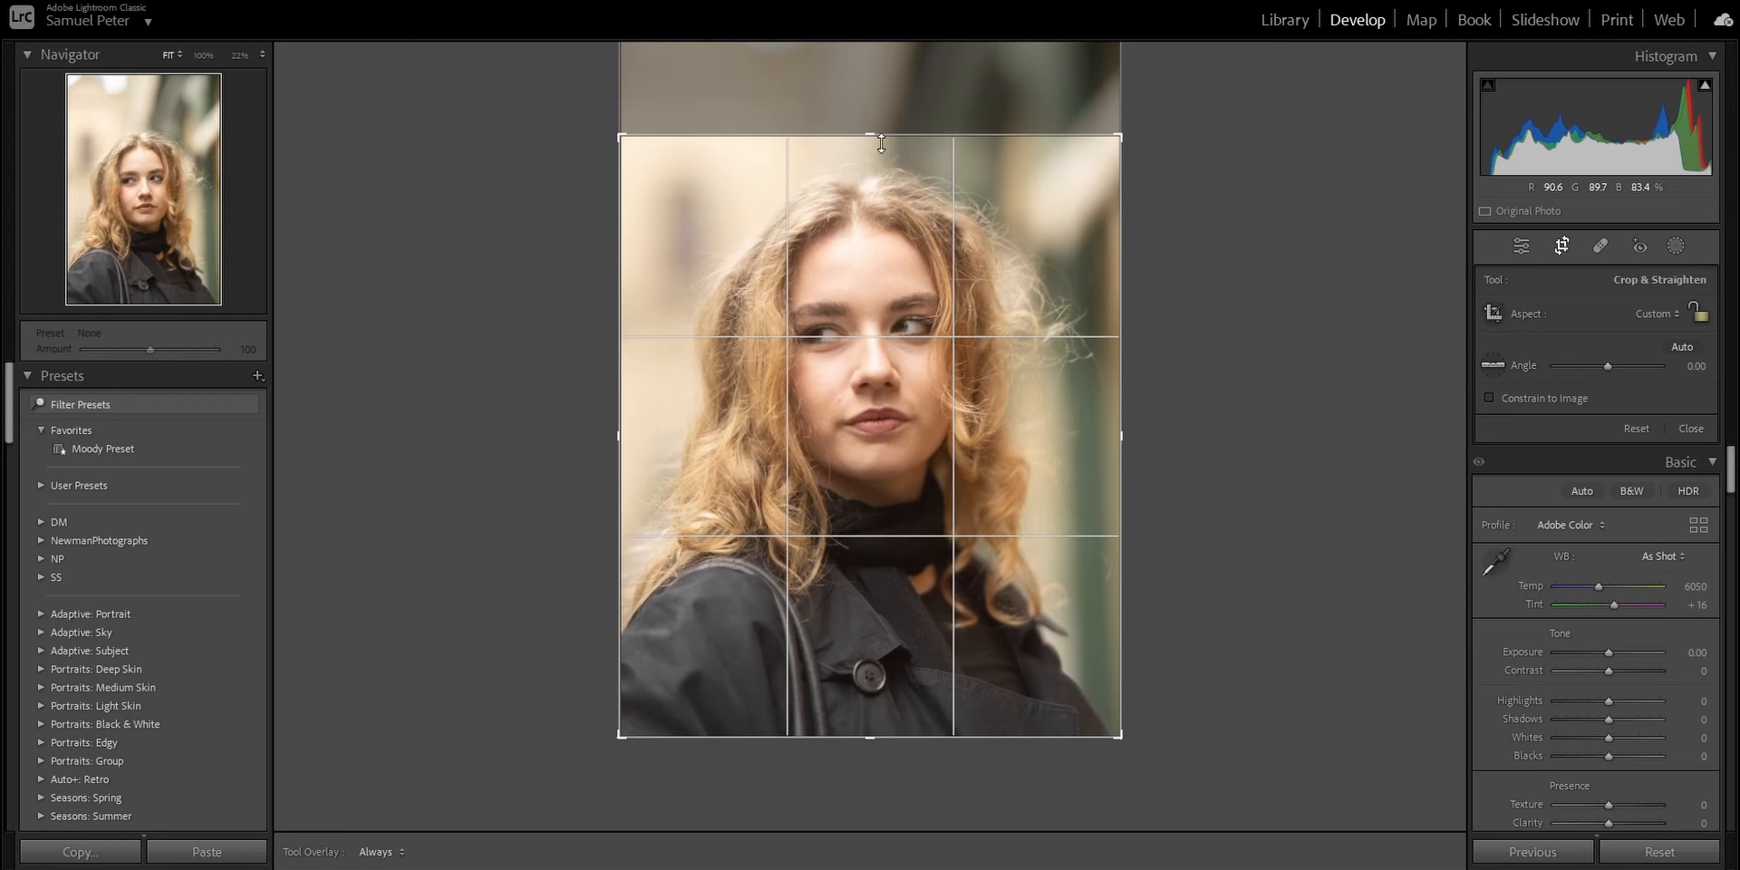
left_click(1522, 245)
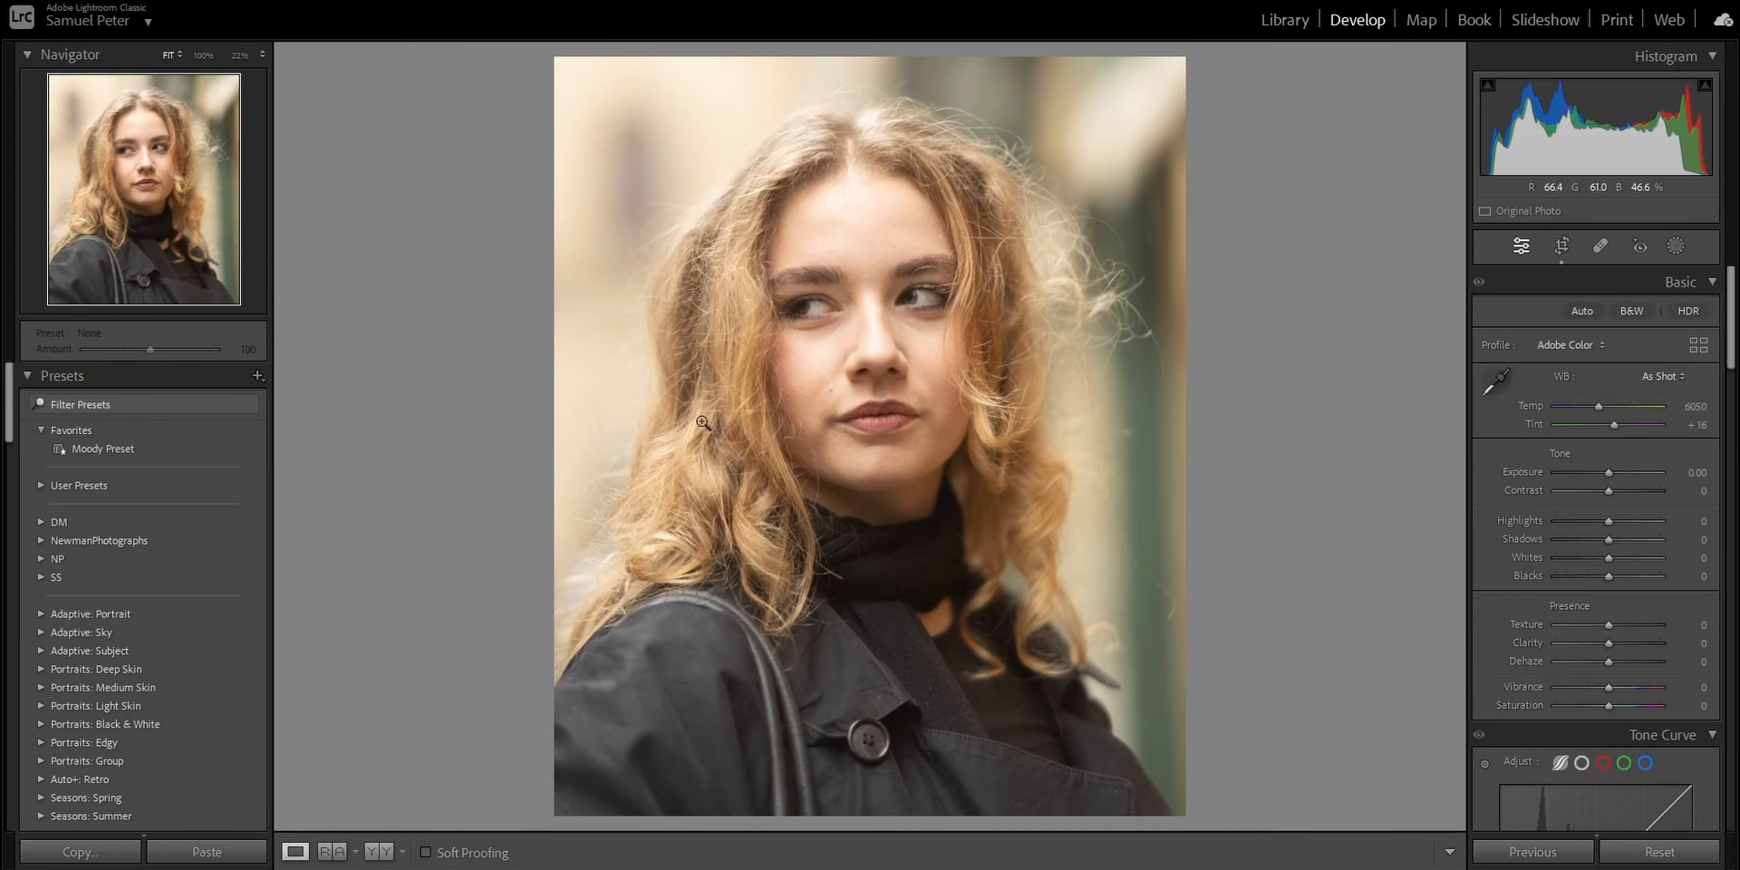
Step: Apply the Moody Preset from Favorites, then compare before and after and return to a larger single view
left_click(260, 450)
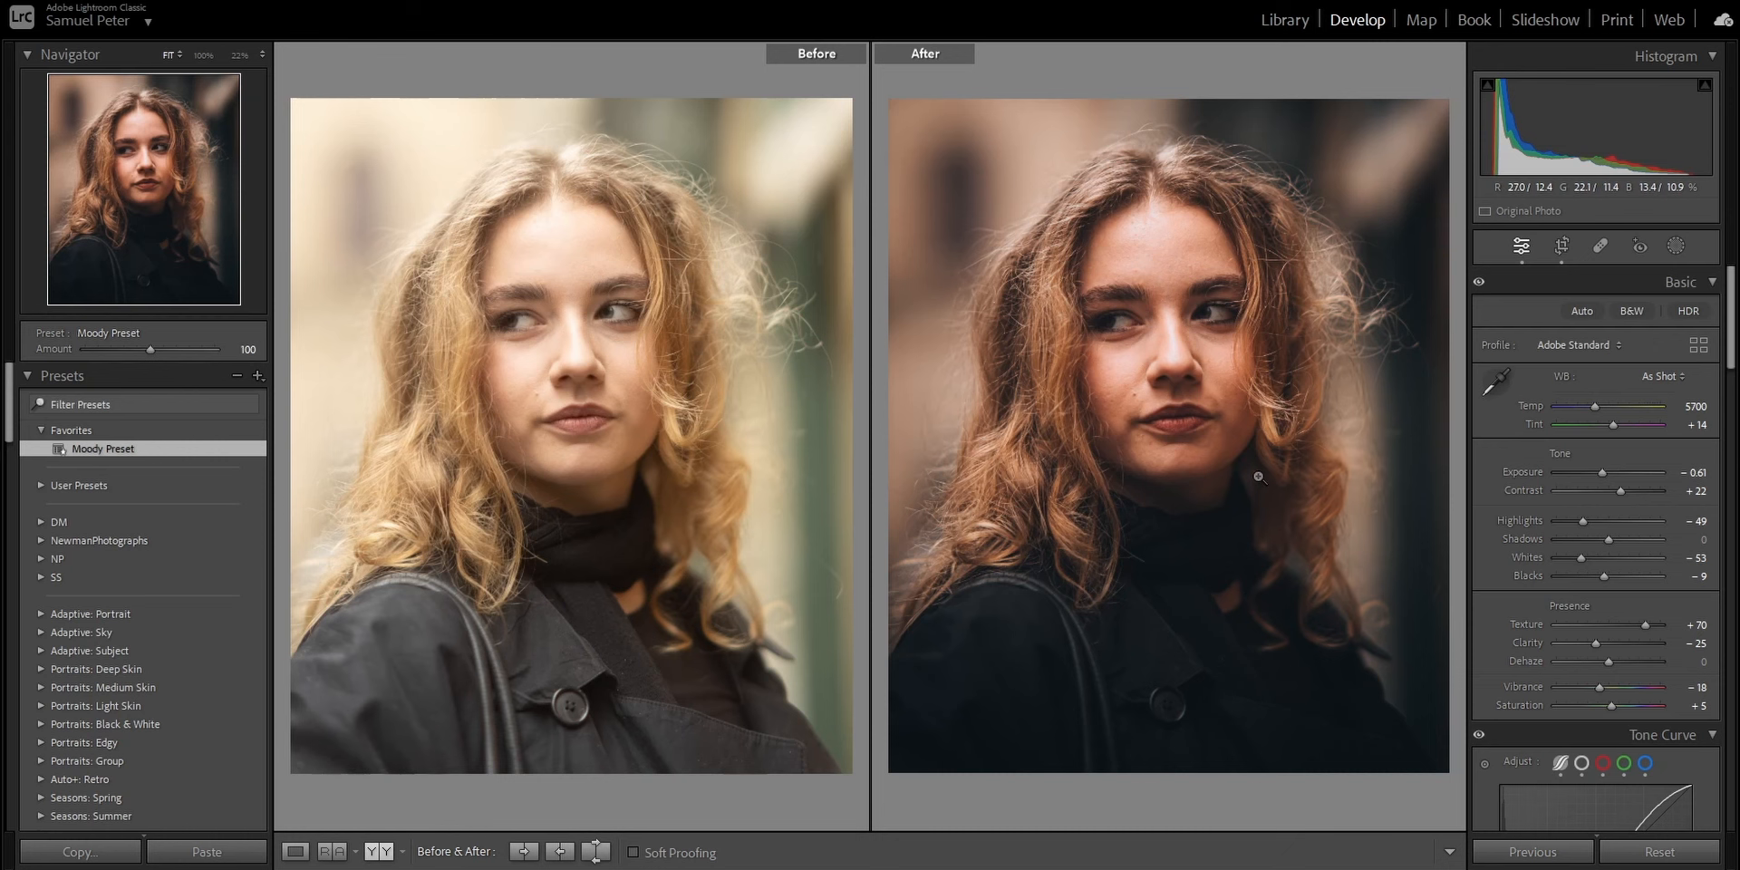
left_click(4, 426)
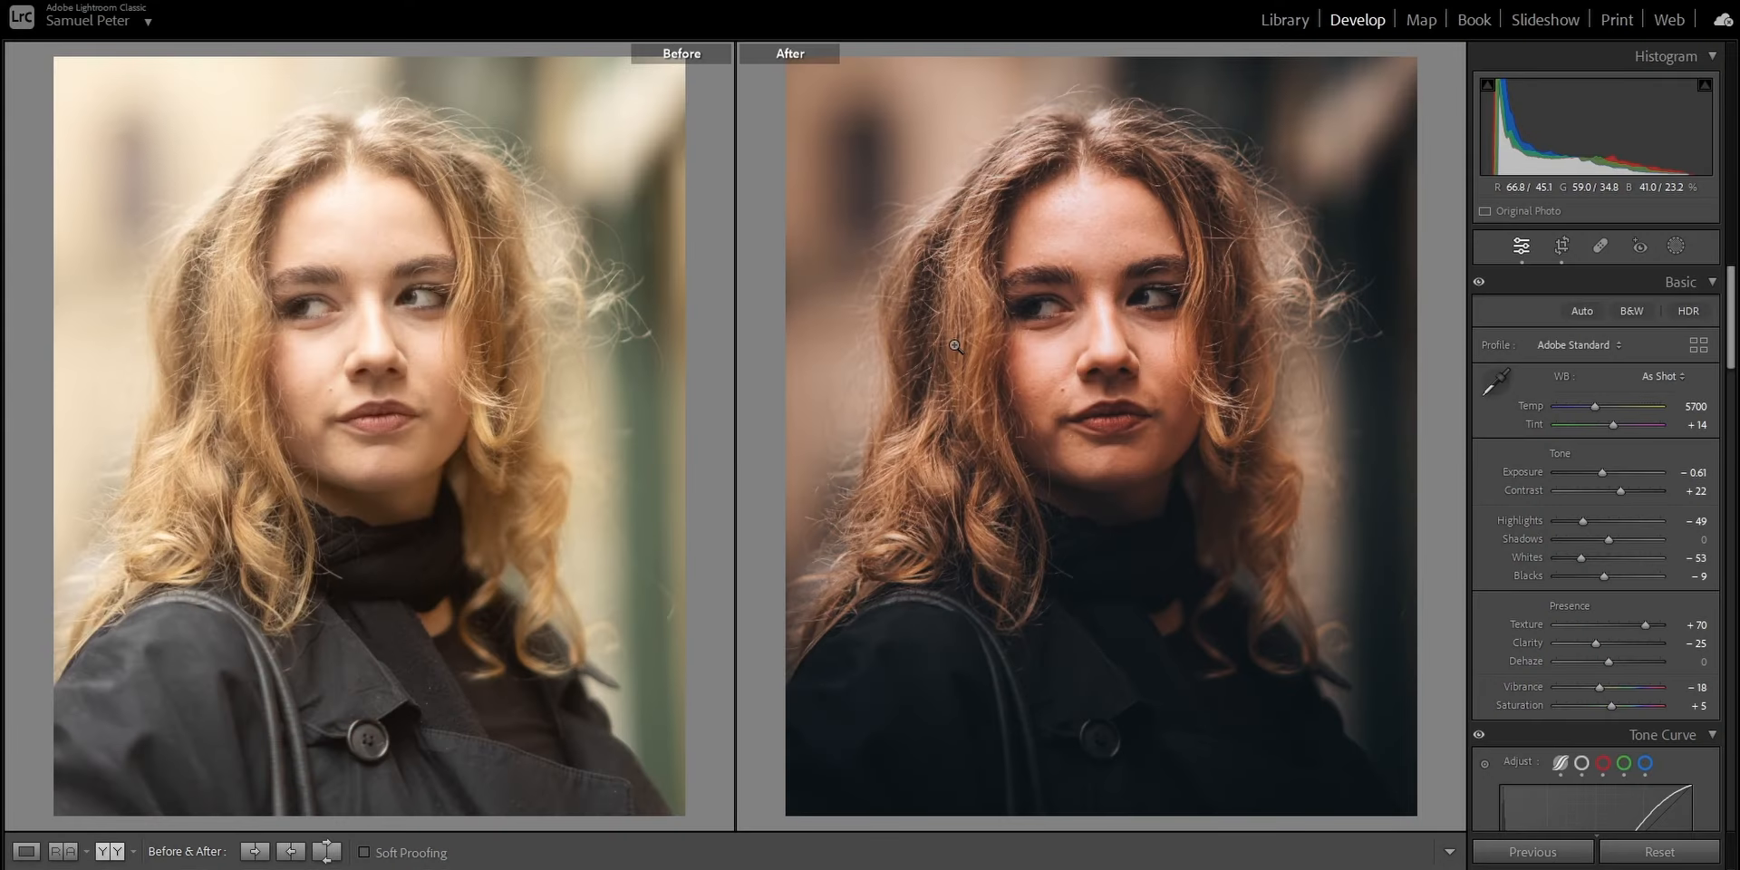
key("y")
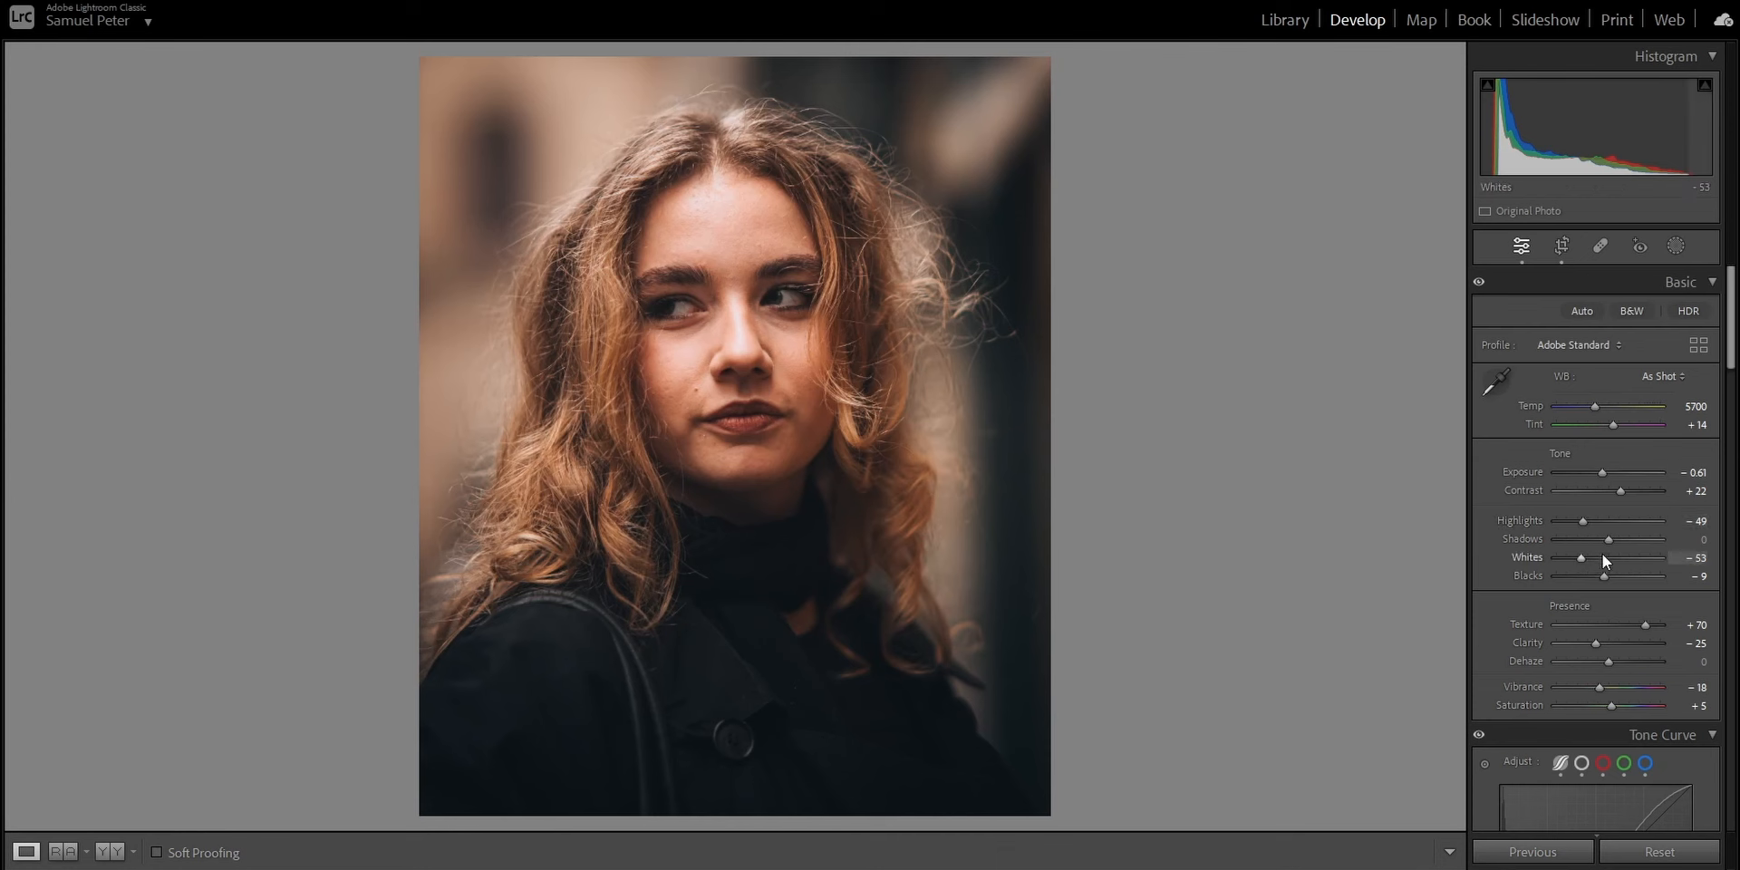
Step: Set the photo's Shadows to +100, Temp to 5000 and Exposure to −1.40
left_click_drag(1633, 542, 1701, 555)
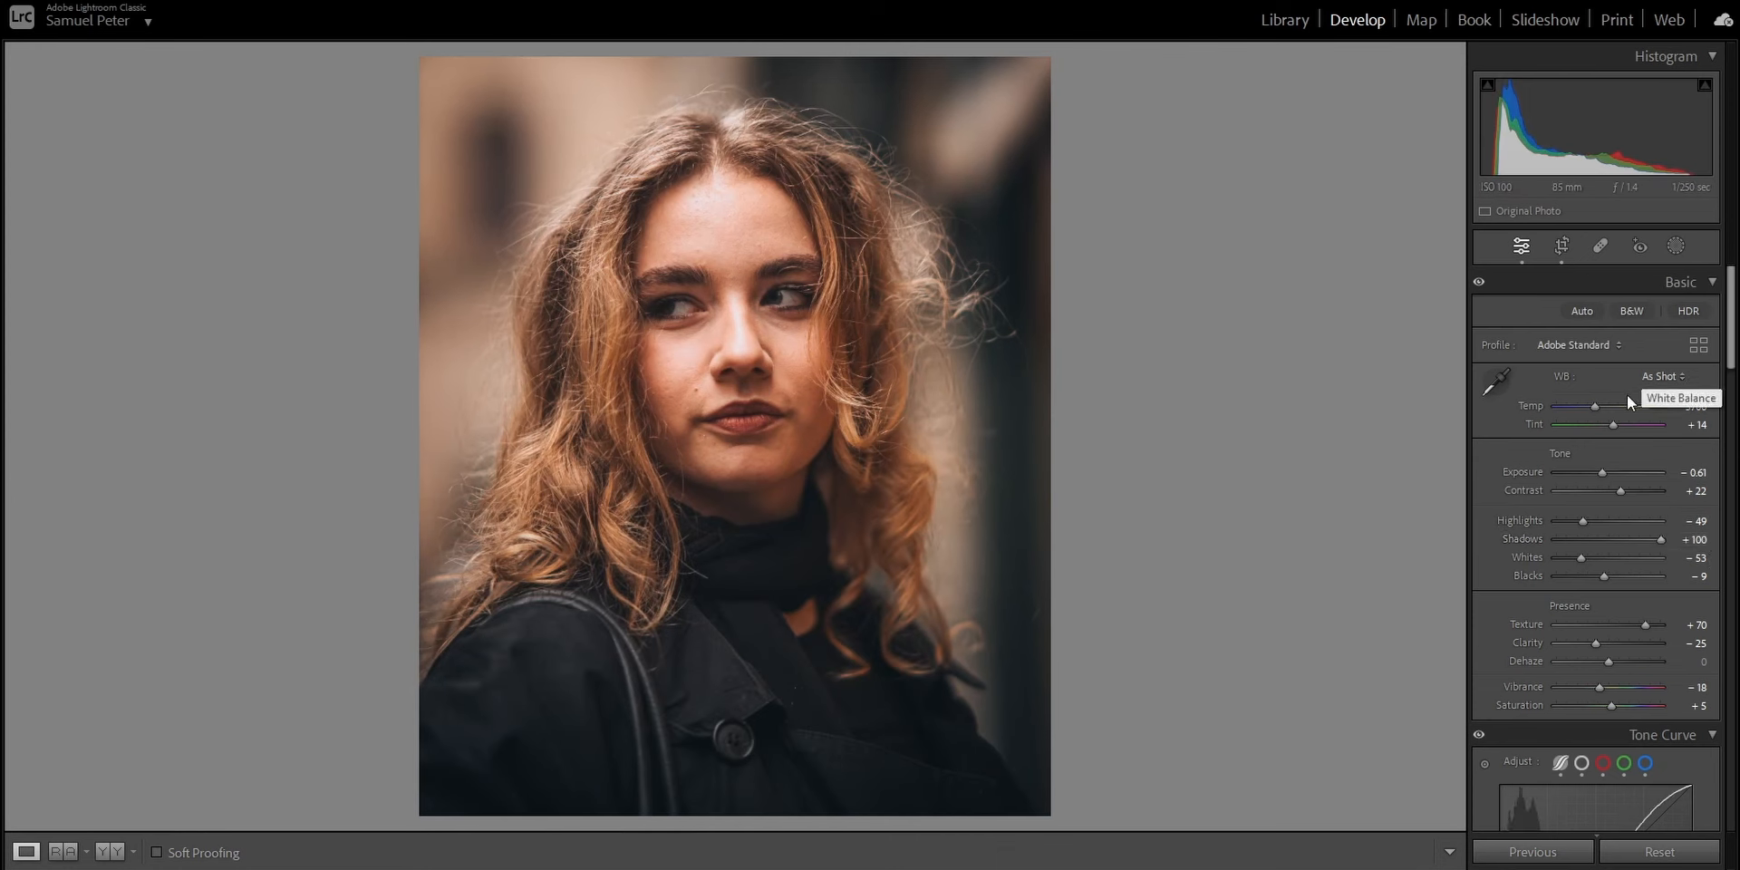
left_click(1694, 406)
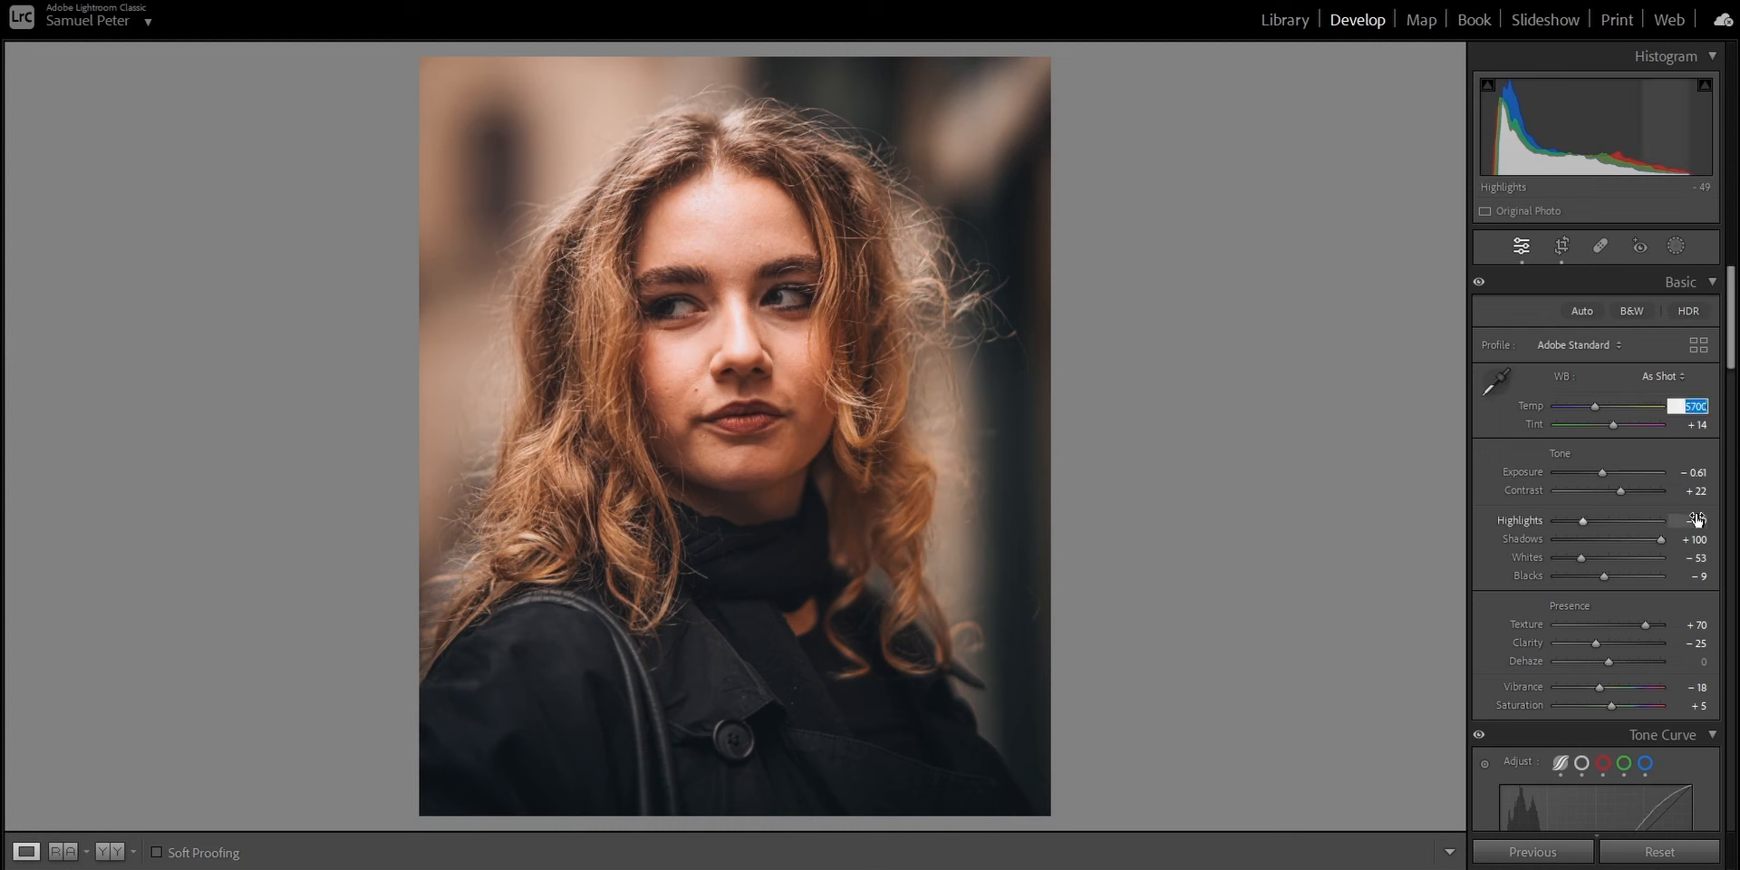
type("5000")
key("Return")
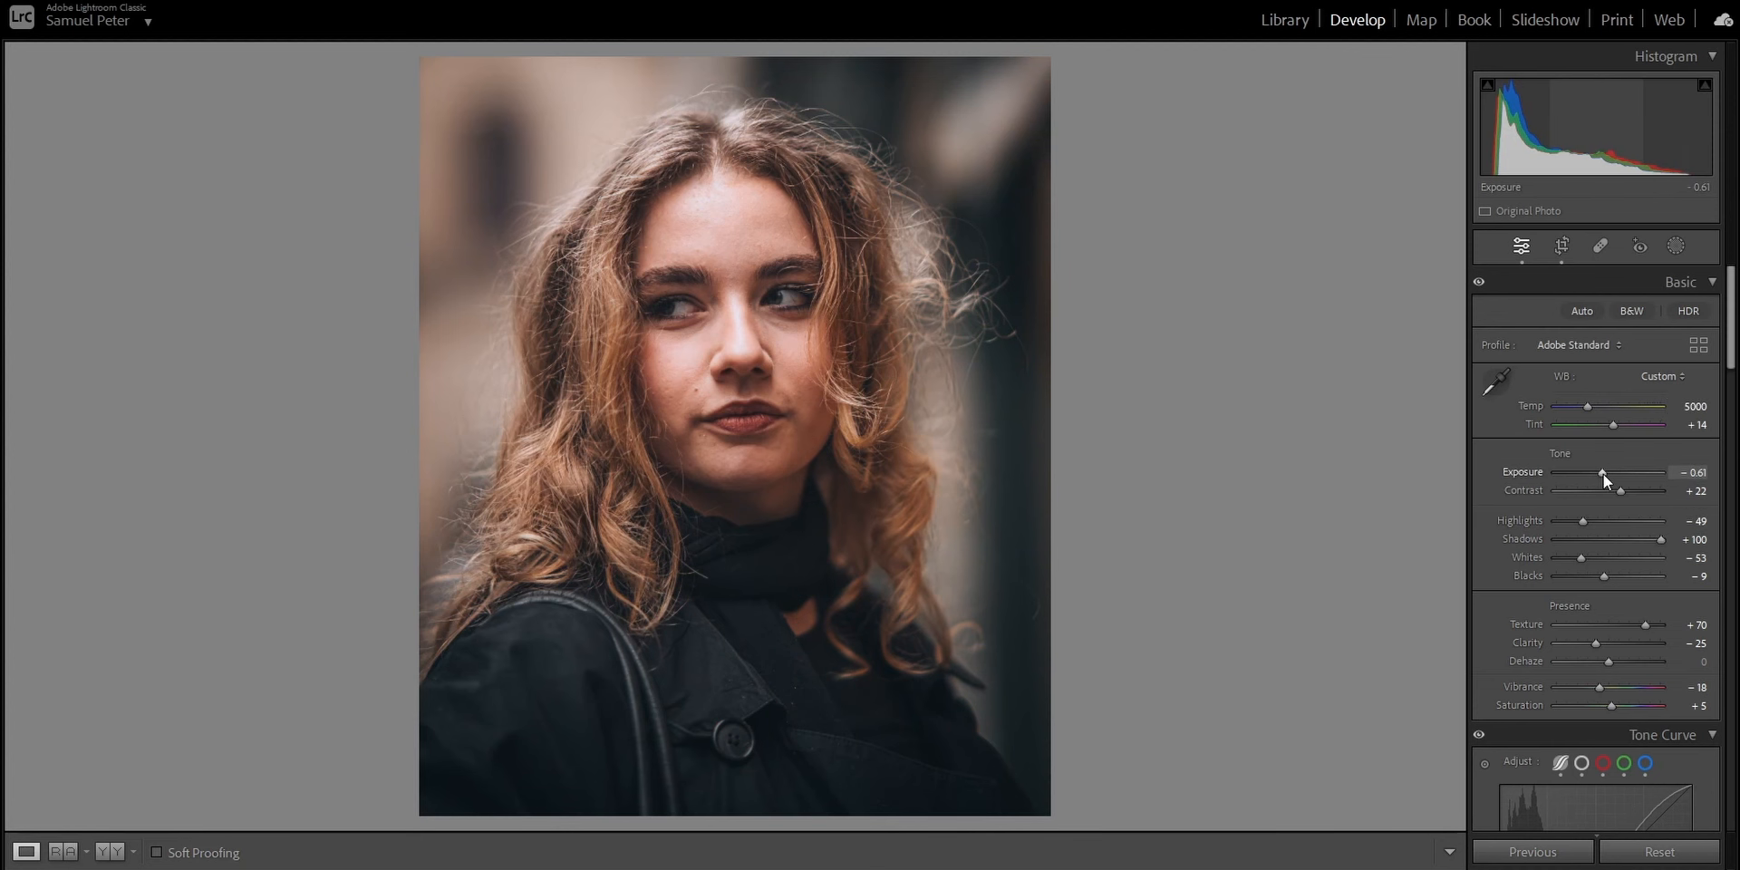
left_click_drag(1602, 475, 1597, 476)
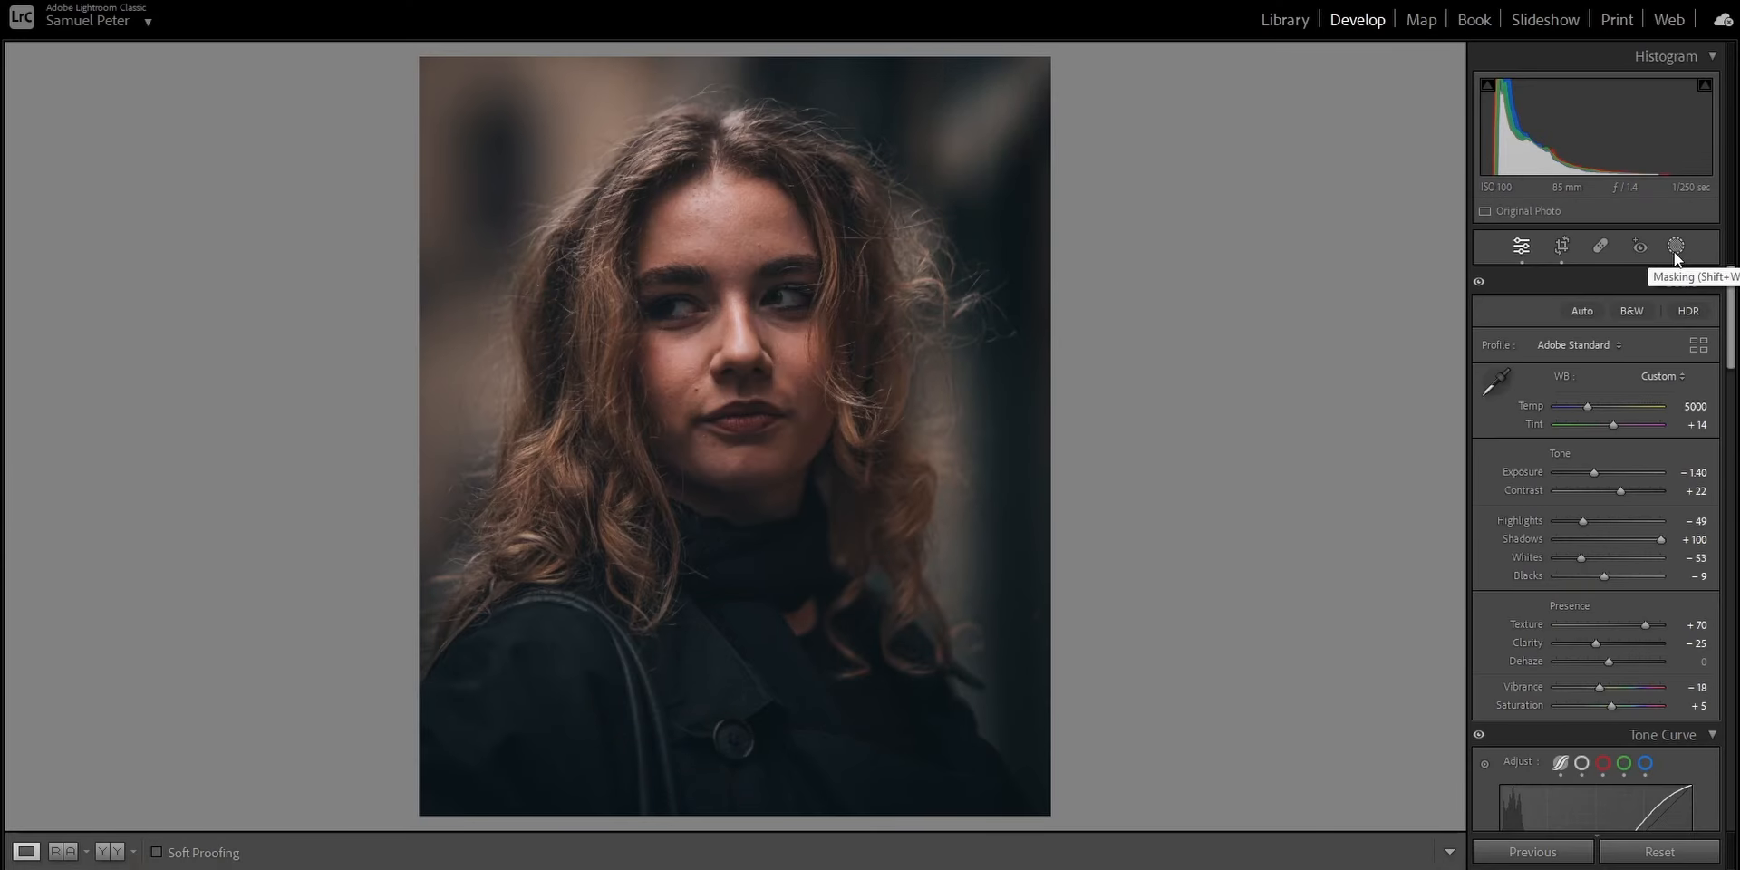
Step: Add a radial gradient mask centred on the face, stretched down over the chest, with Feather at 98
left_click(1674, 250)
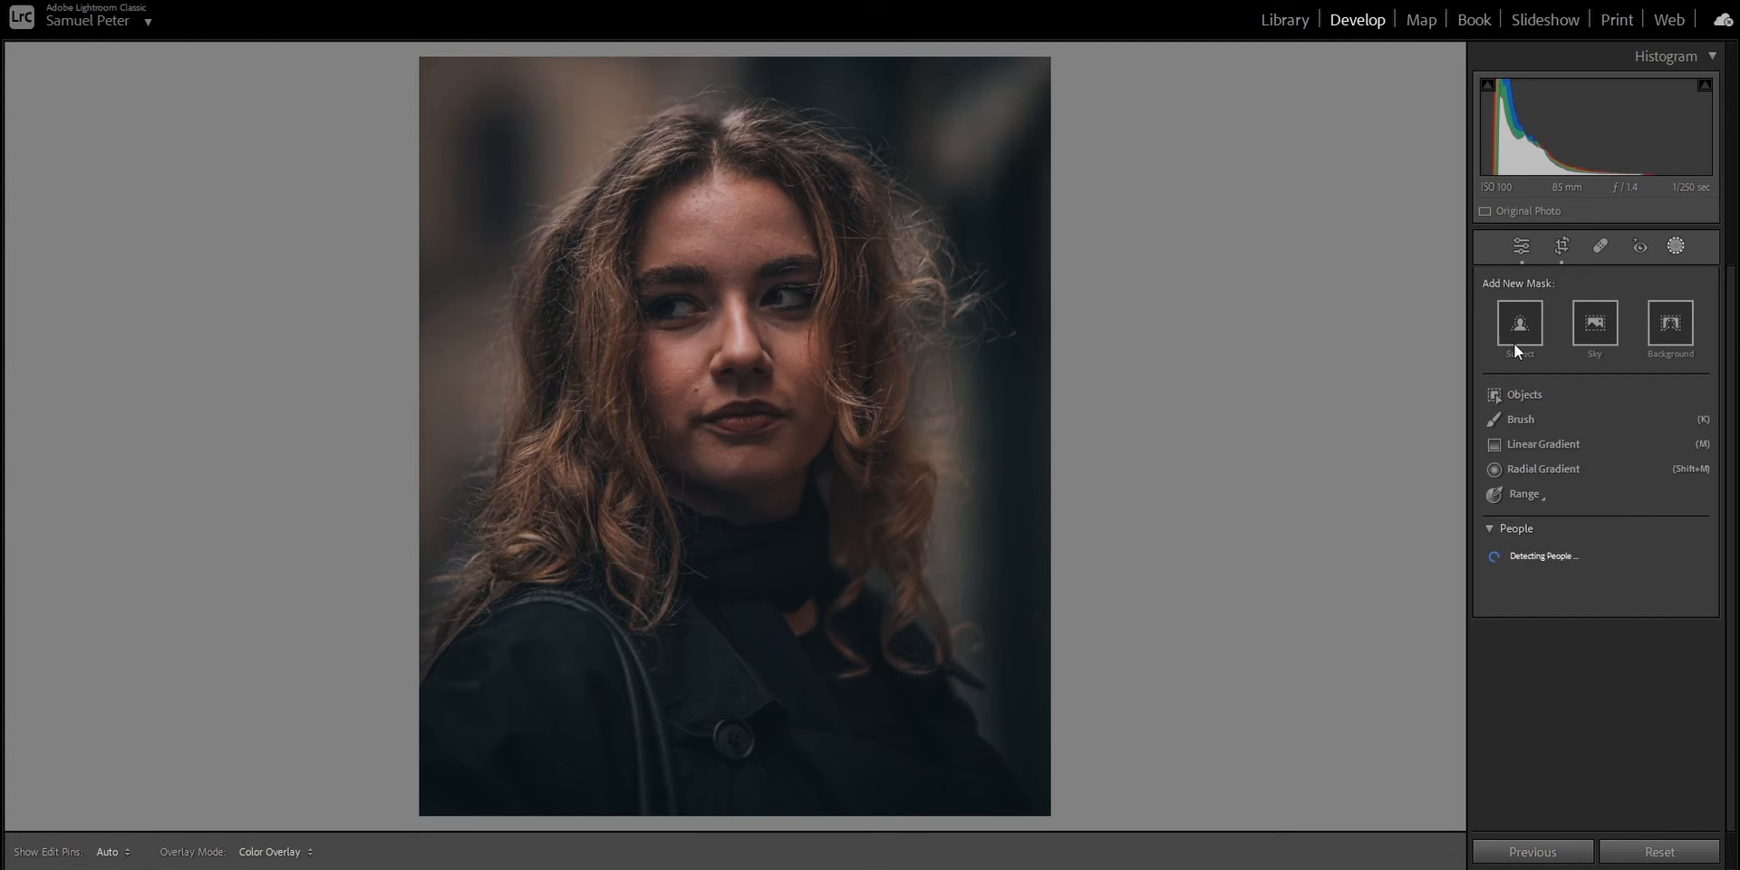
left_click(1554, 467)
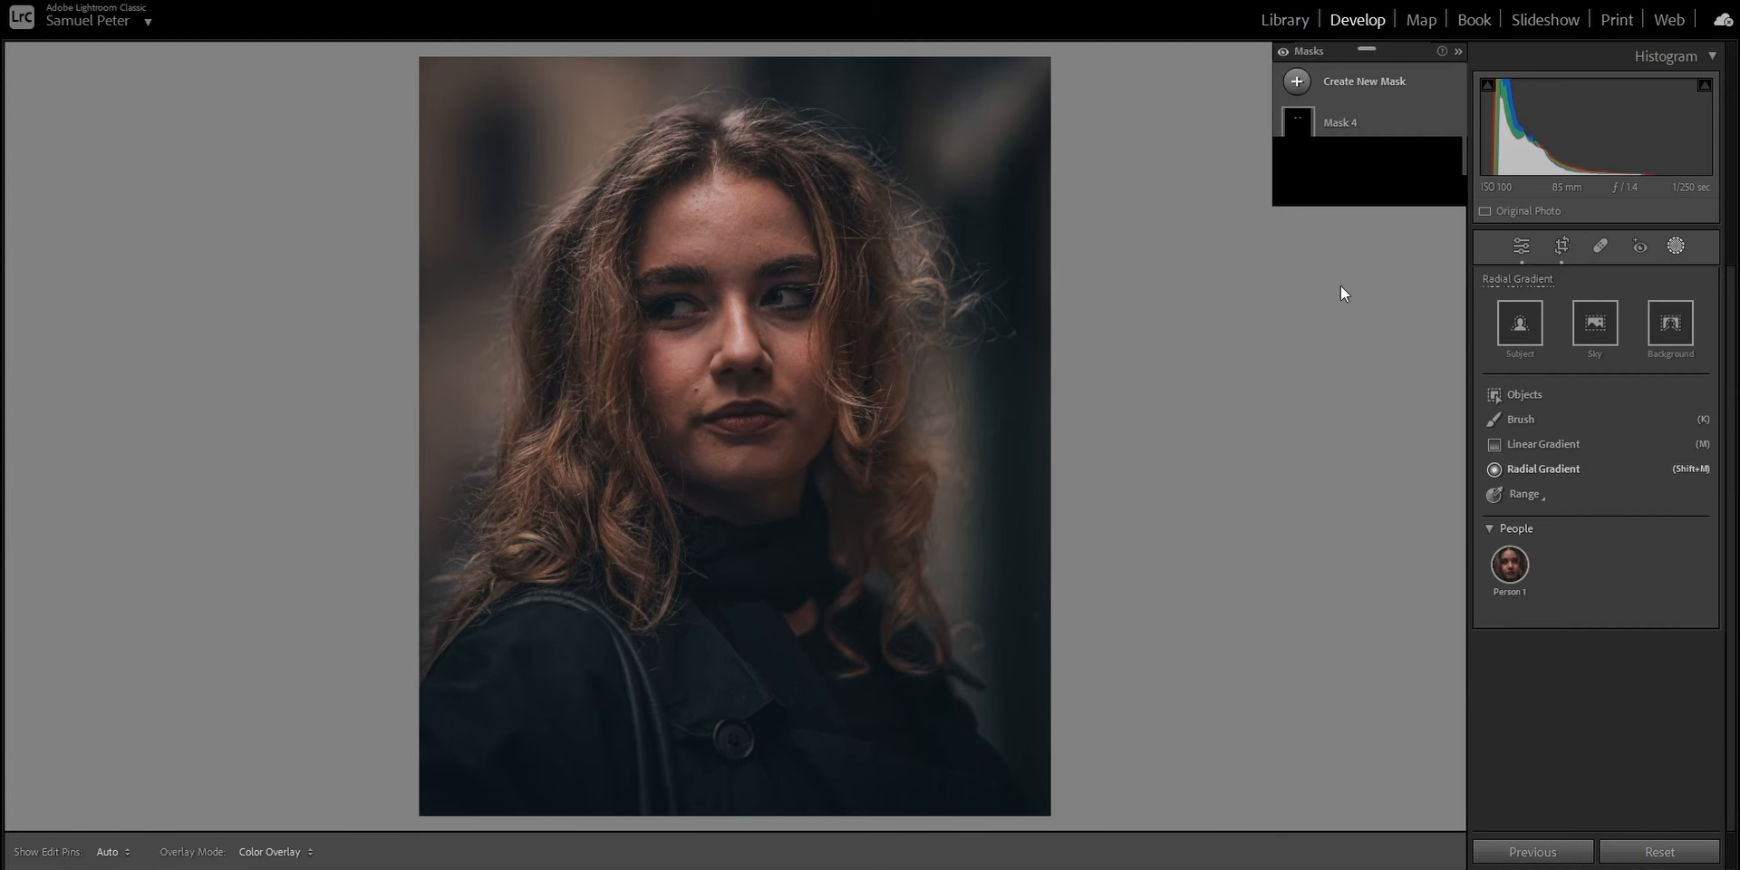
left_click_drag(738, 313, 1041, 607)
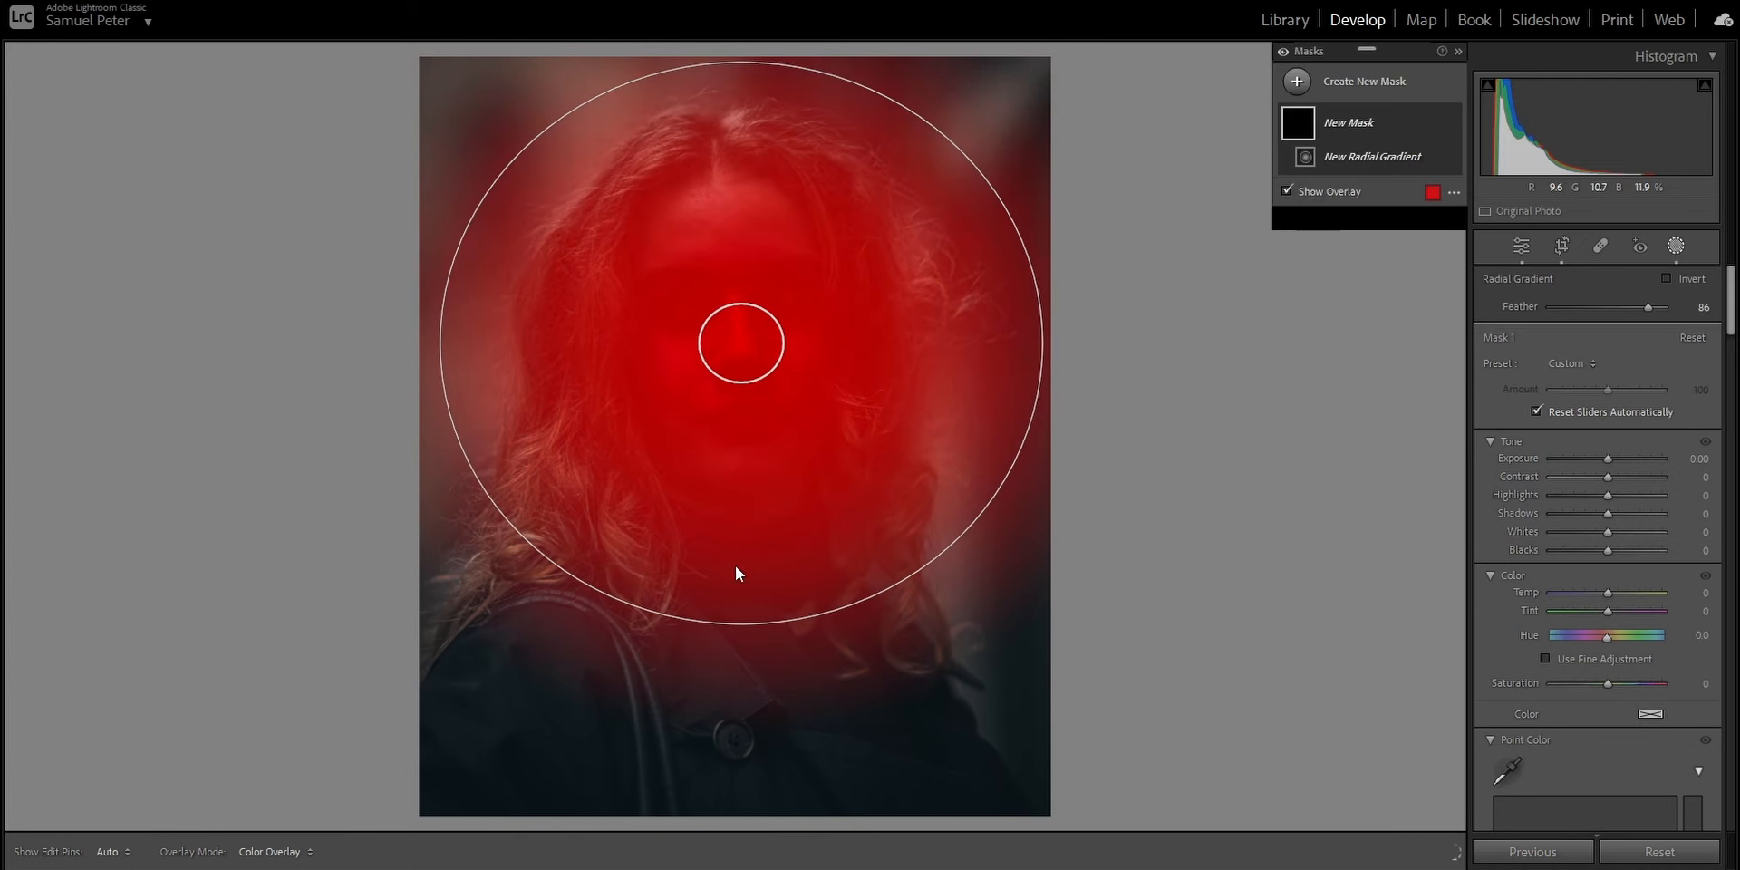
left_click_drag(737, 629, 743, 739)
left_click_drag(723, 395, 745, 356)
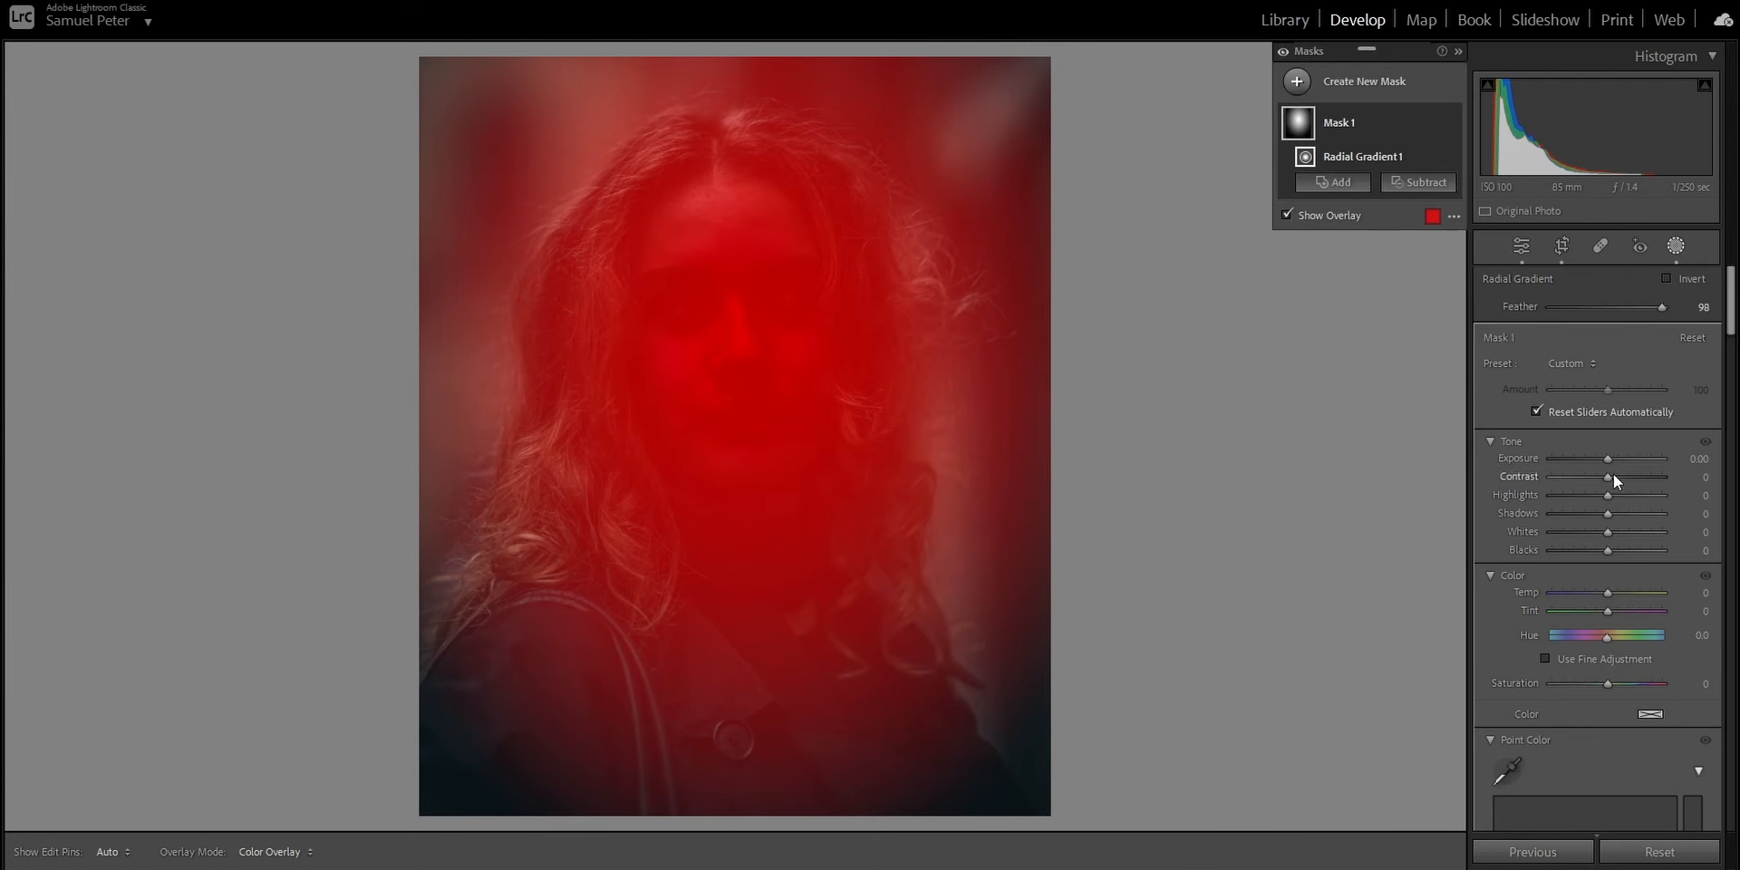
Step: Brighten the radial mask with Exposure 0.69, Shadows 50 and Whites 14
left_click_drag(1608, 458, 1615, 455)
mouse_move(1607, 512)
left_mouse_down()
mouse_move(1637, 514)
mouse_move(1618, 535)
left_mouse_up()
left_click_drag(1613, 464, 1611, 440)
Step: Duplicate and invert the radial mask, and darken the outer area by lowering its Exposure and Blacks
right_click(1434, 126)
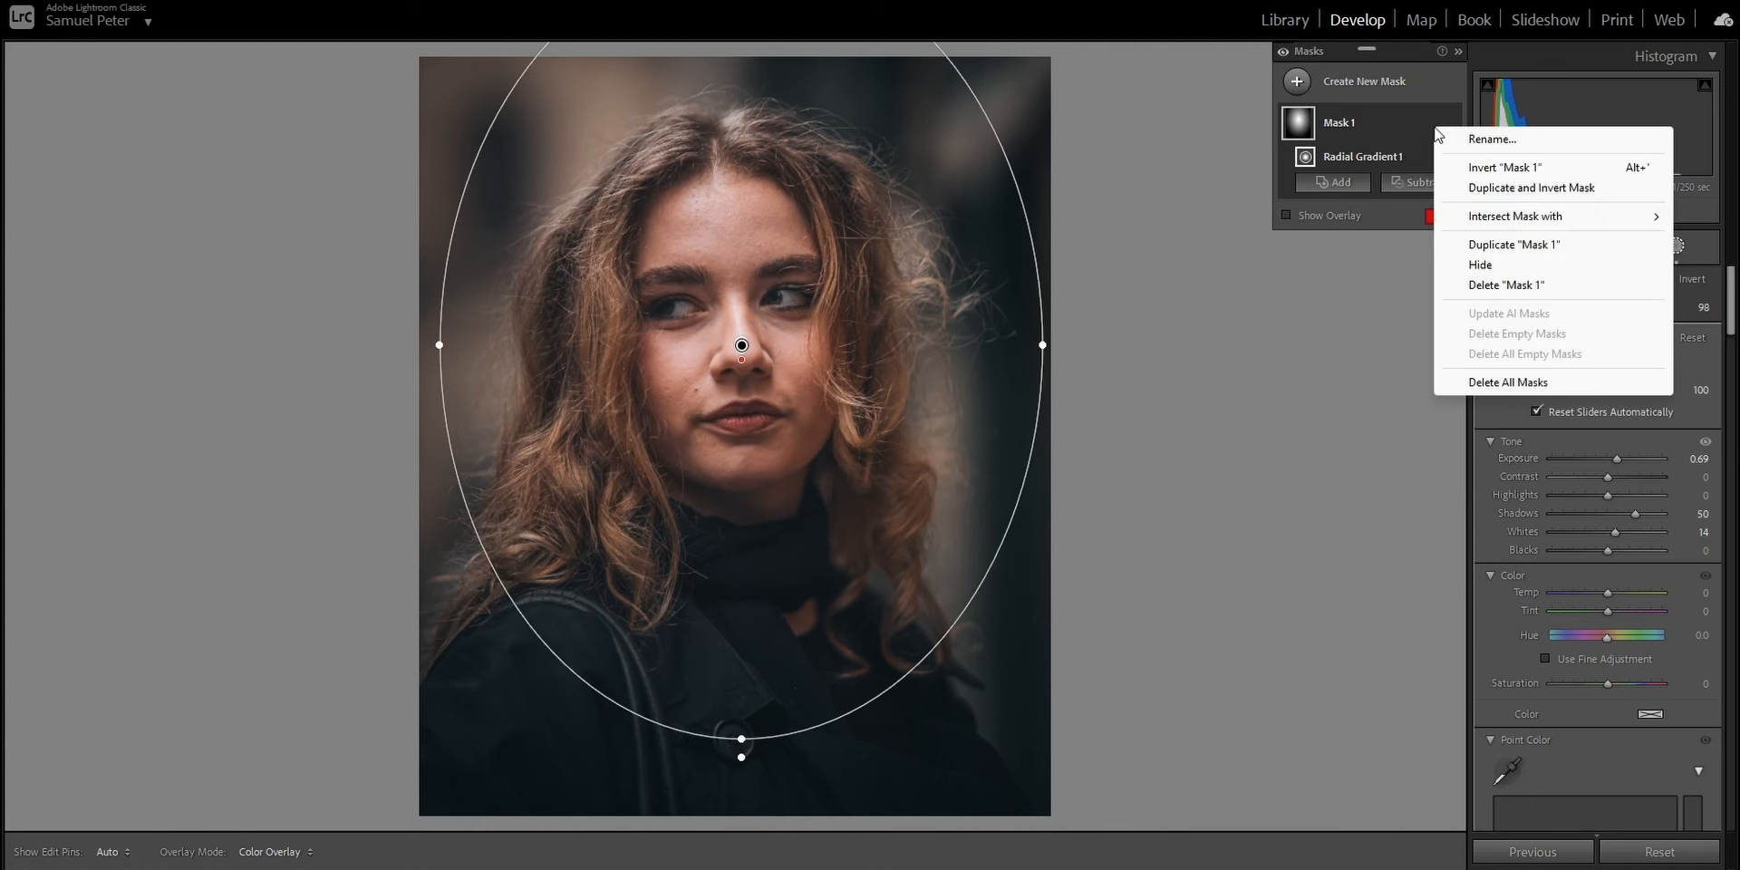
left_click(1517, 192)
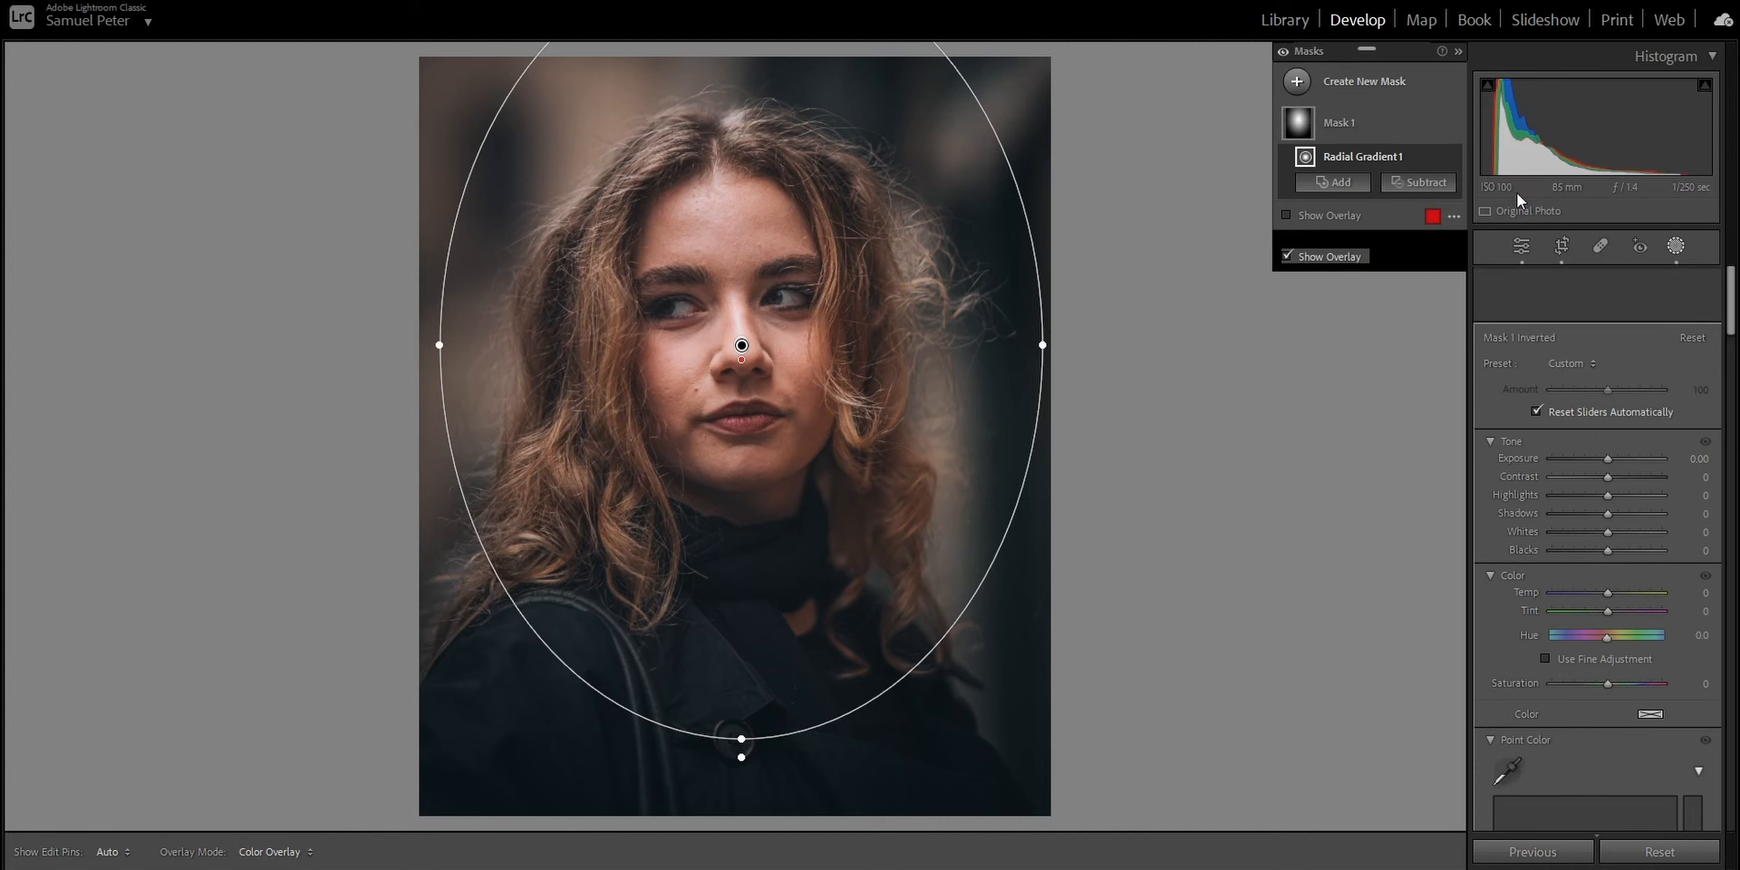
left_click_drag(1607, 457, 1604, 459)
left_click_drag(1600, 552, 1594, 546)
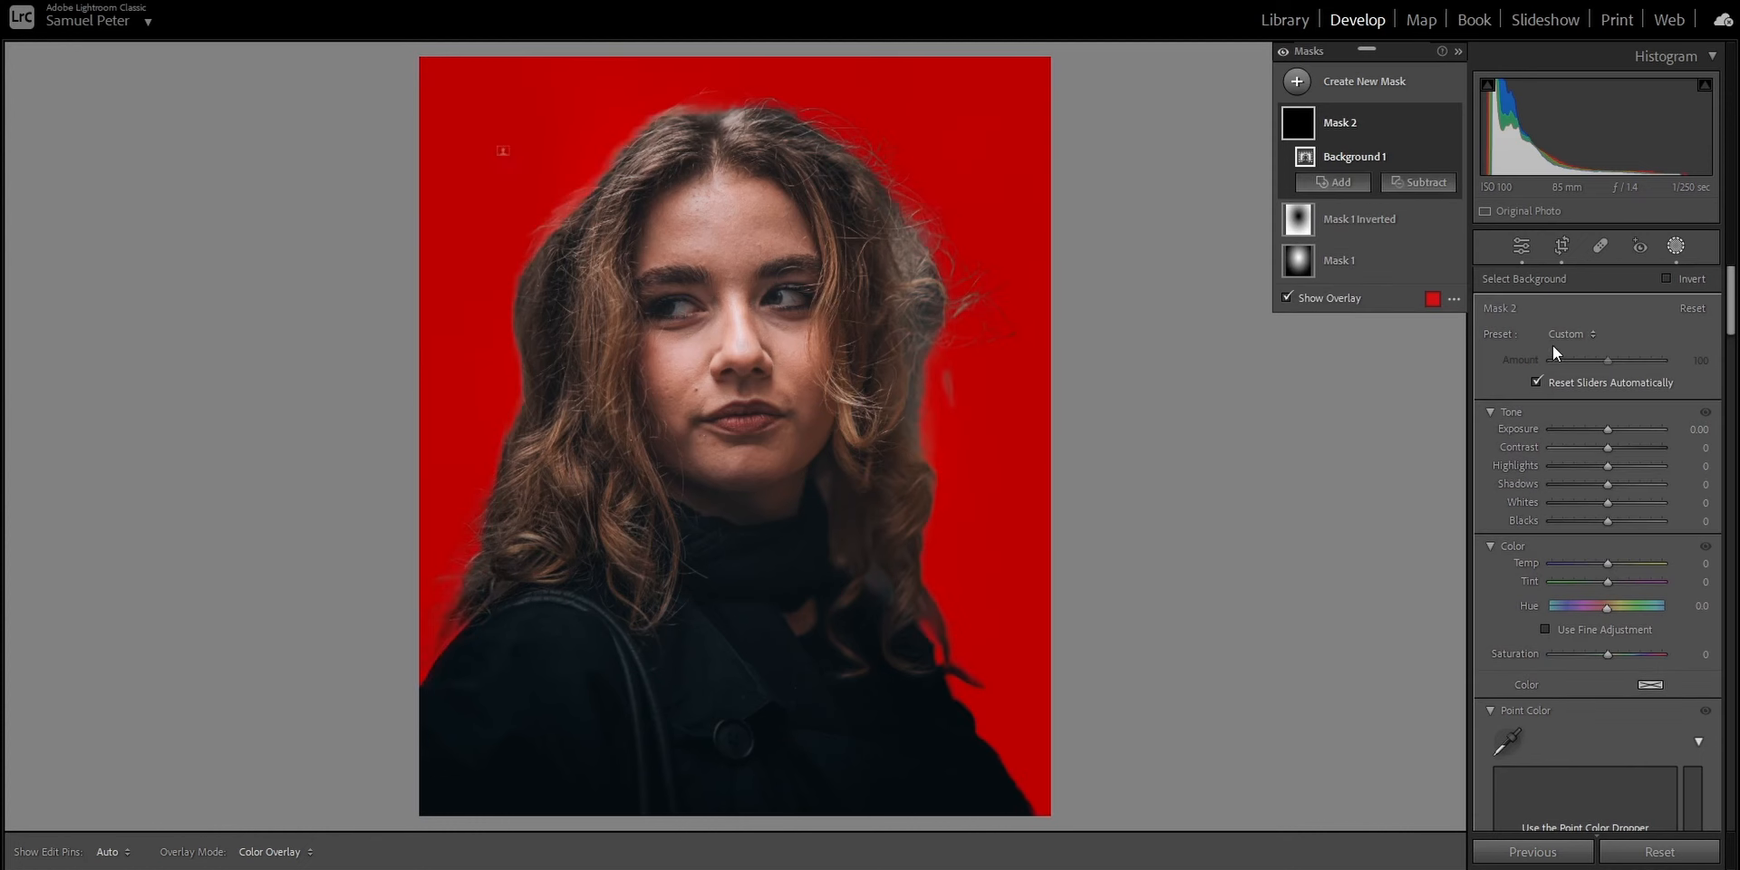
Step: Hide the overlay of the background mask and set its Saturation to −11 and Whites to −12
left_click(1334, 299)
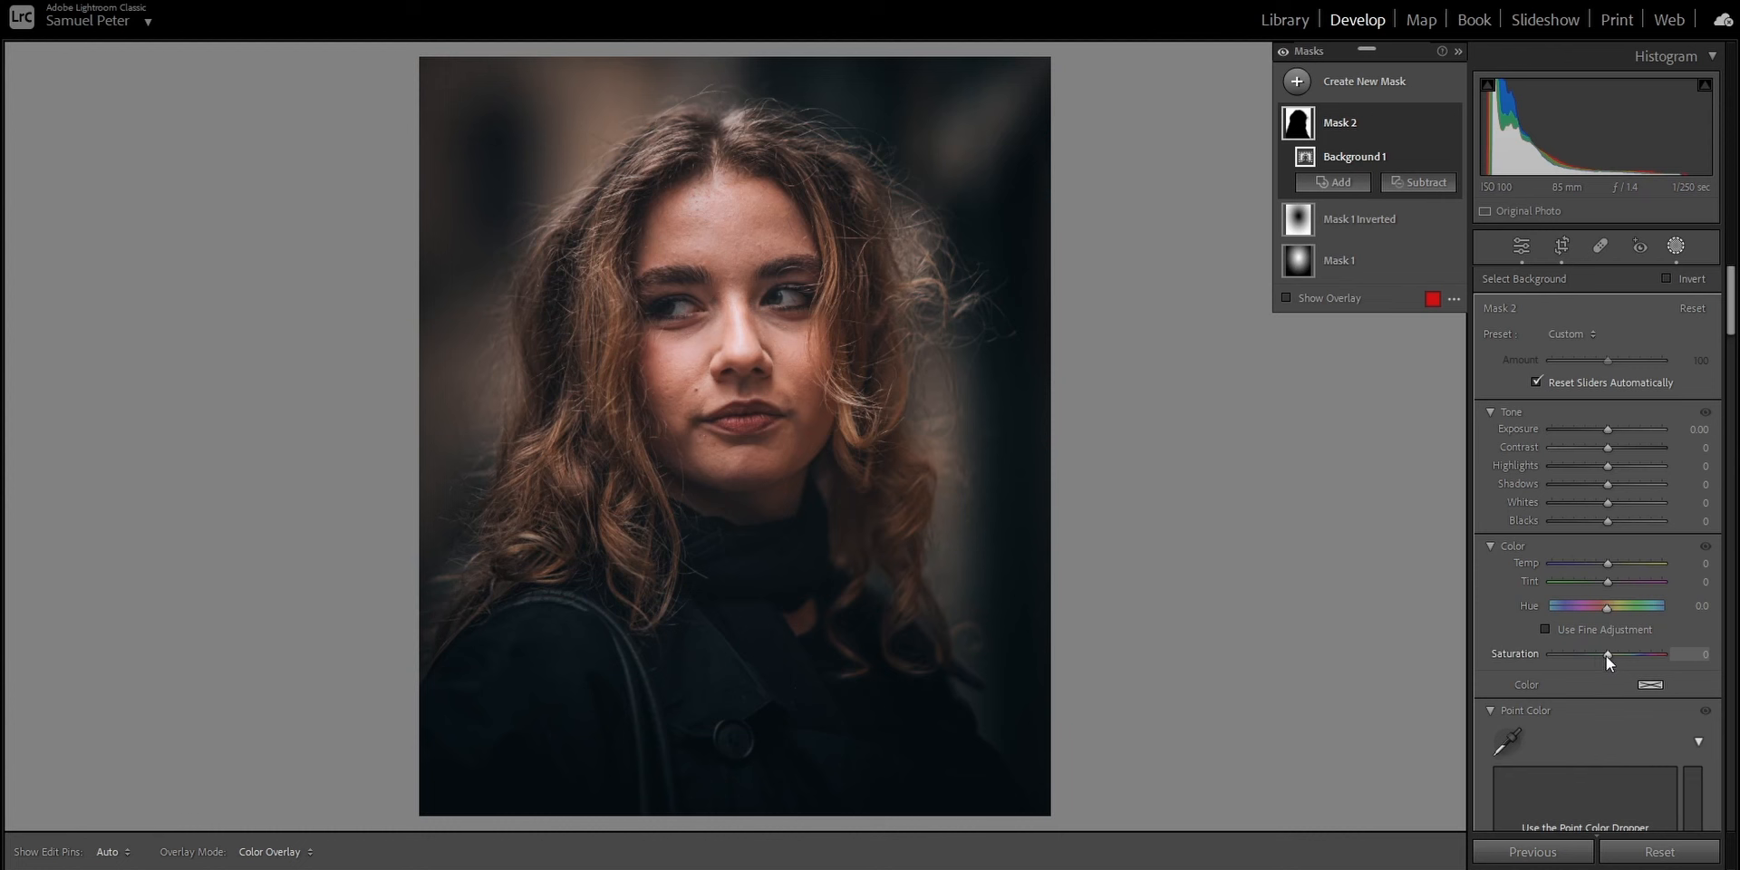
left_click_drag(1607, 653, 1601, 655)
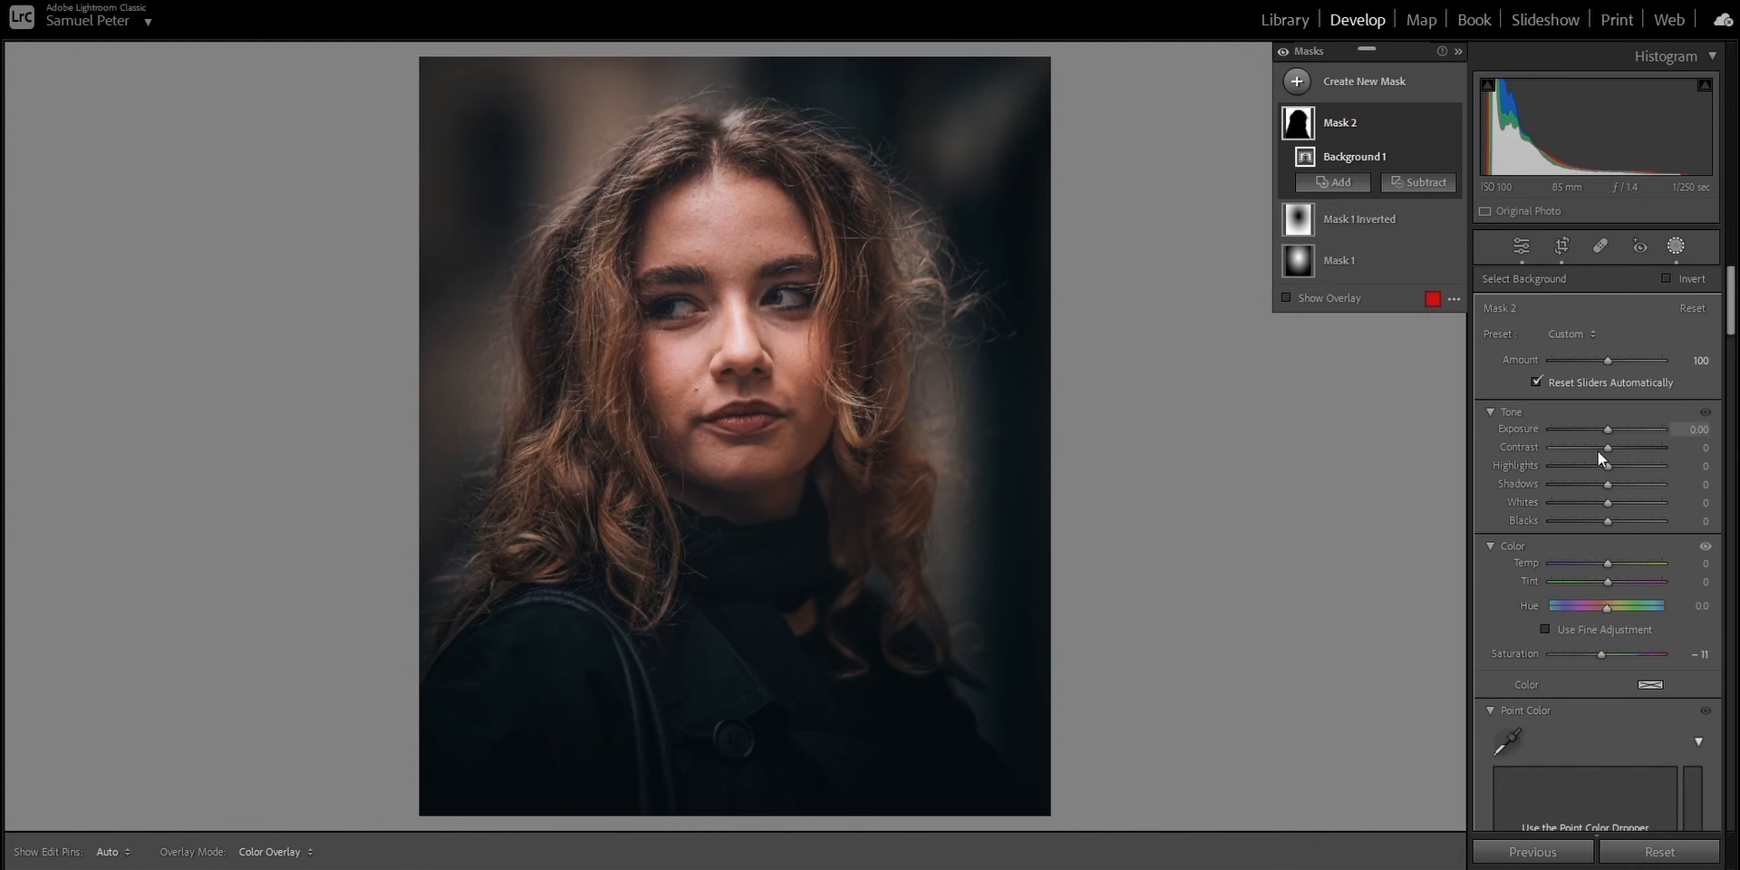
mouse_move(1607, 503)
left_mouse_down()
mouse_move(1574, 509)
mouse_move(1600, 509)
left_mouse_up()
Step: Toggle the effect of all masks off and on to compare the portrait with and without them
left_click(1282, 55)
left_click(1282, 55)
left_click(1281, 55)
left_click(1282, 54)
left_click(1281, 53)
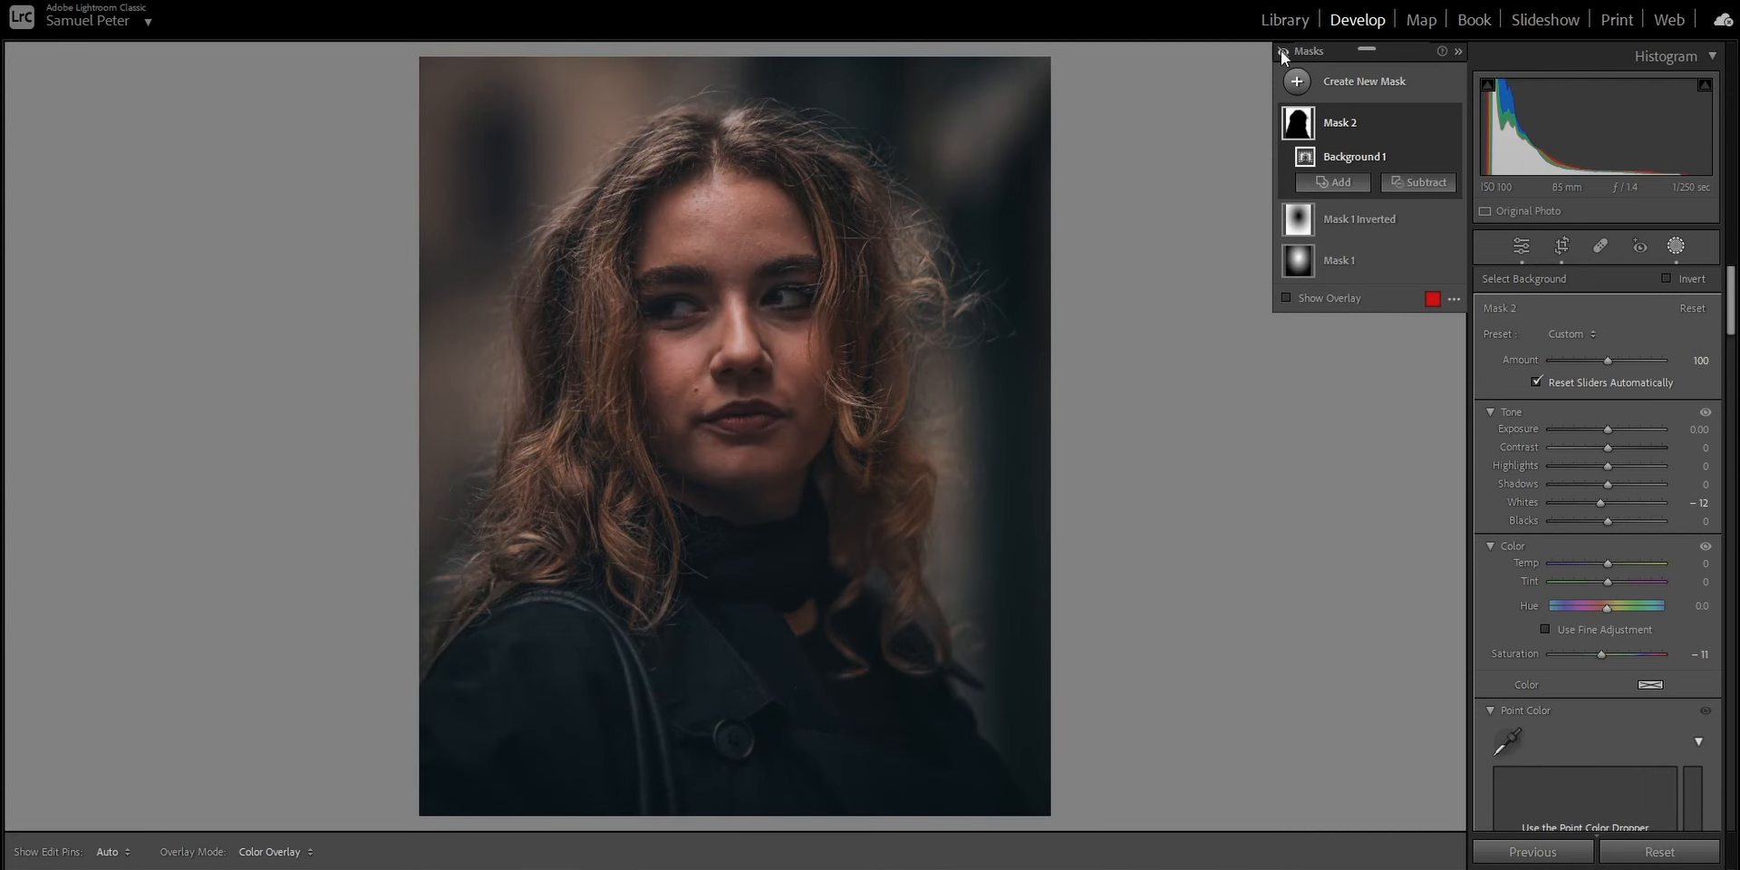
left_click(1281, 51)
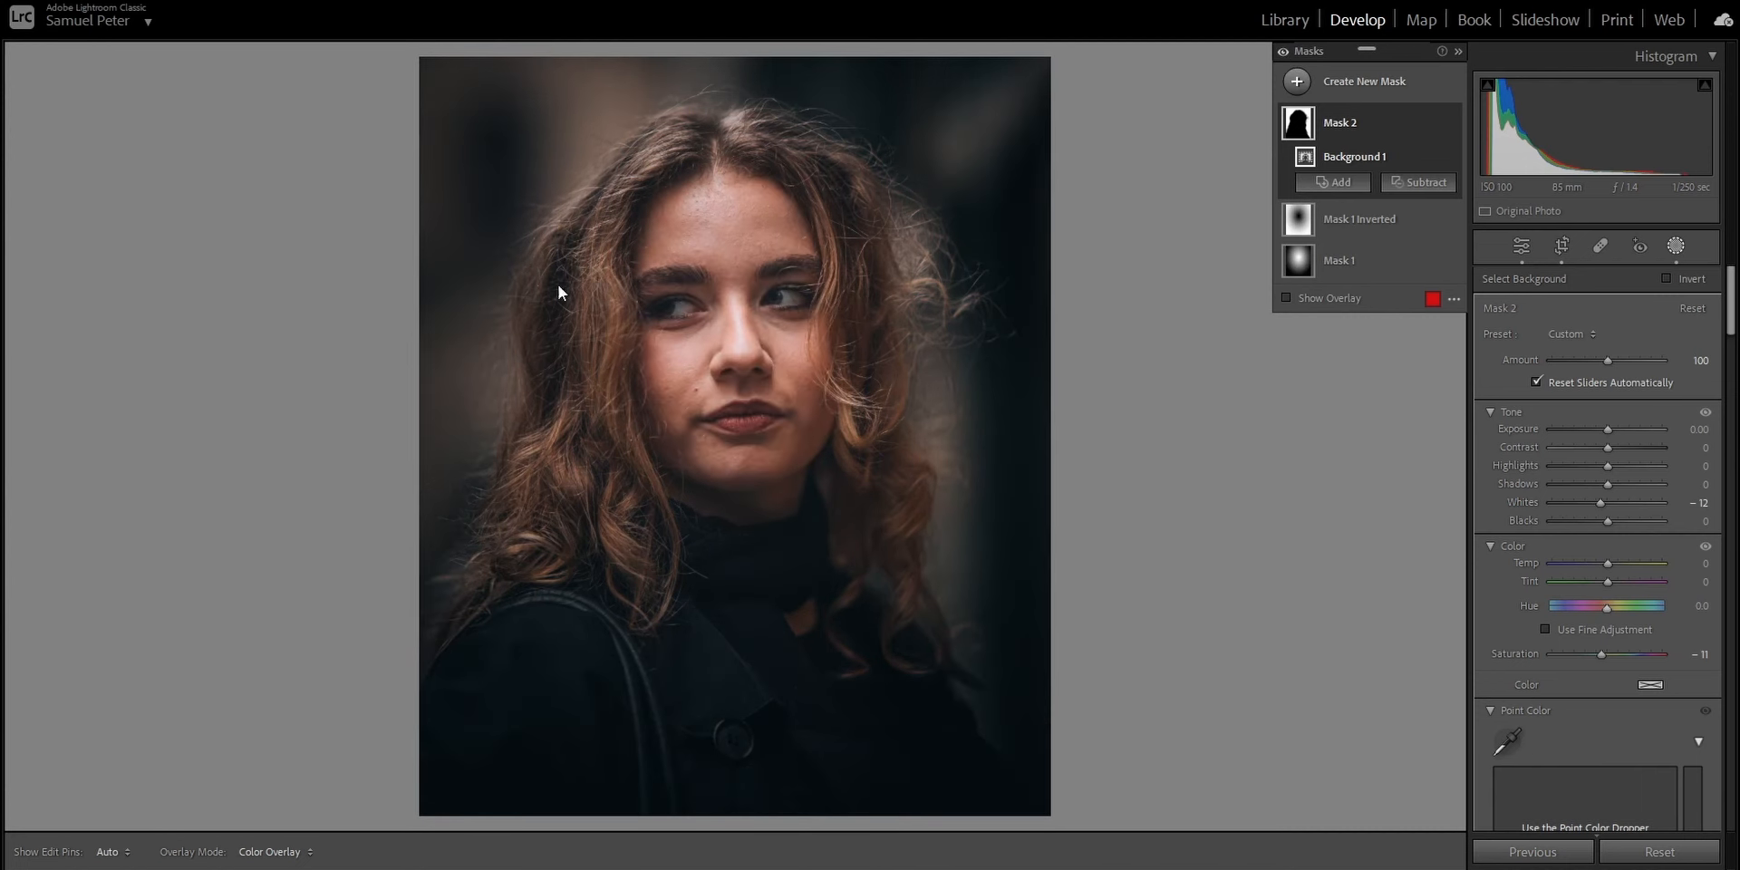
Step: Create a Person 1 mask from Facial Skin, Body Skin, Eye Sclera and Iris and Pupil, and split the eye parts into their own mask
left_click(1377, 87)
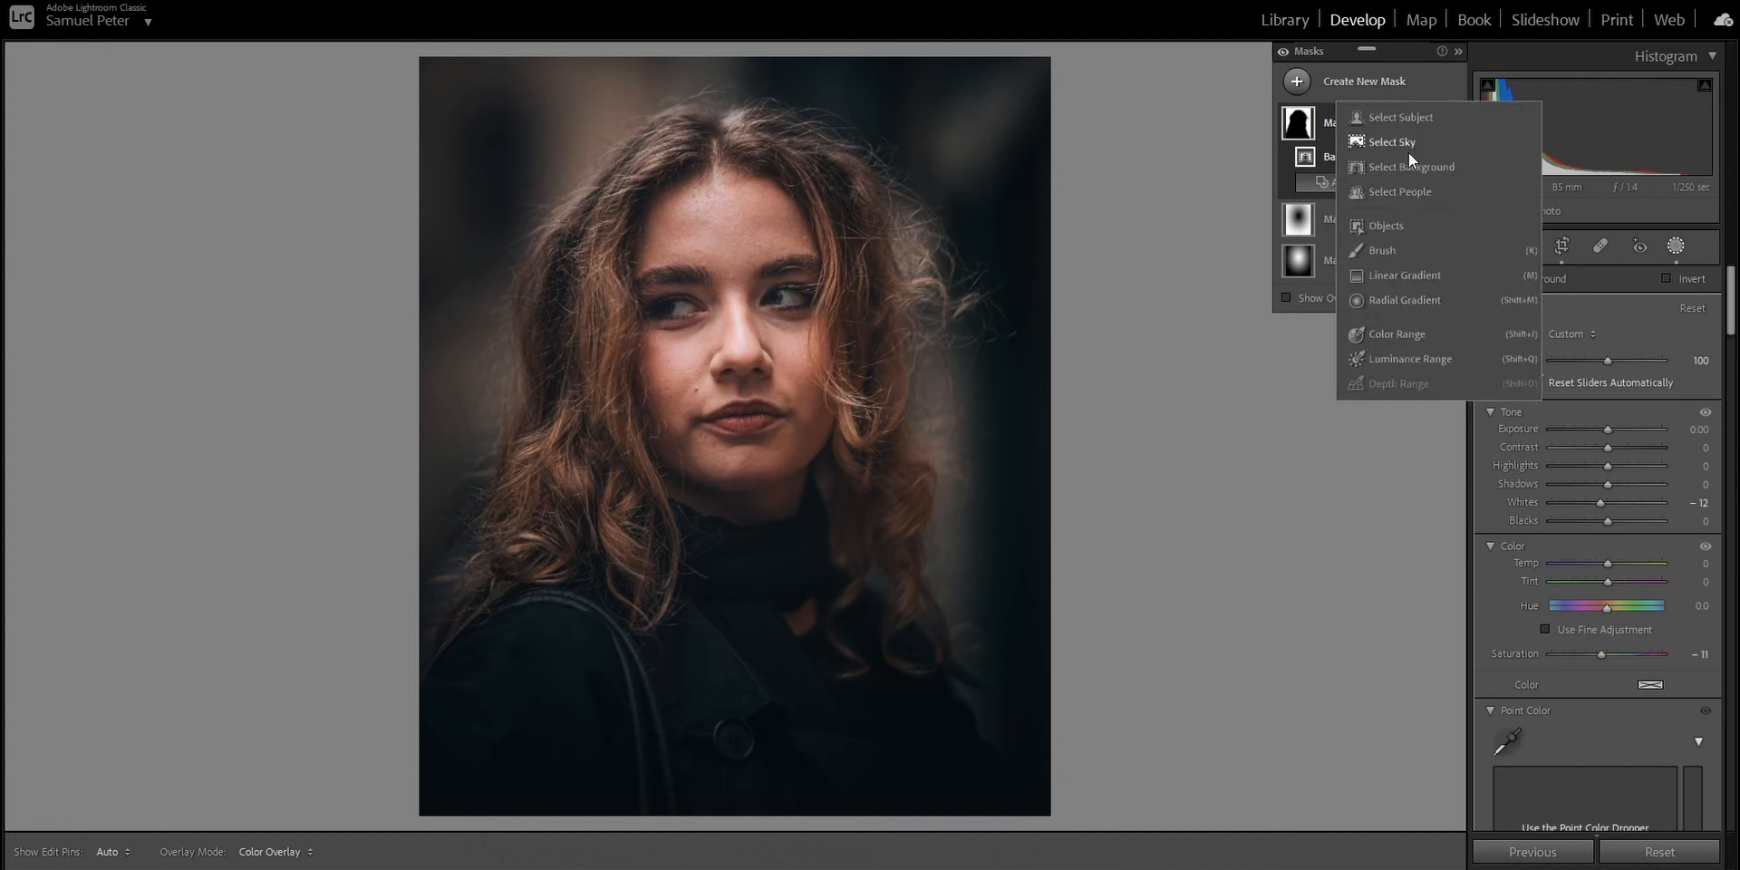
left_click(1419, 192)
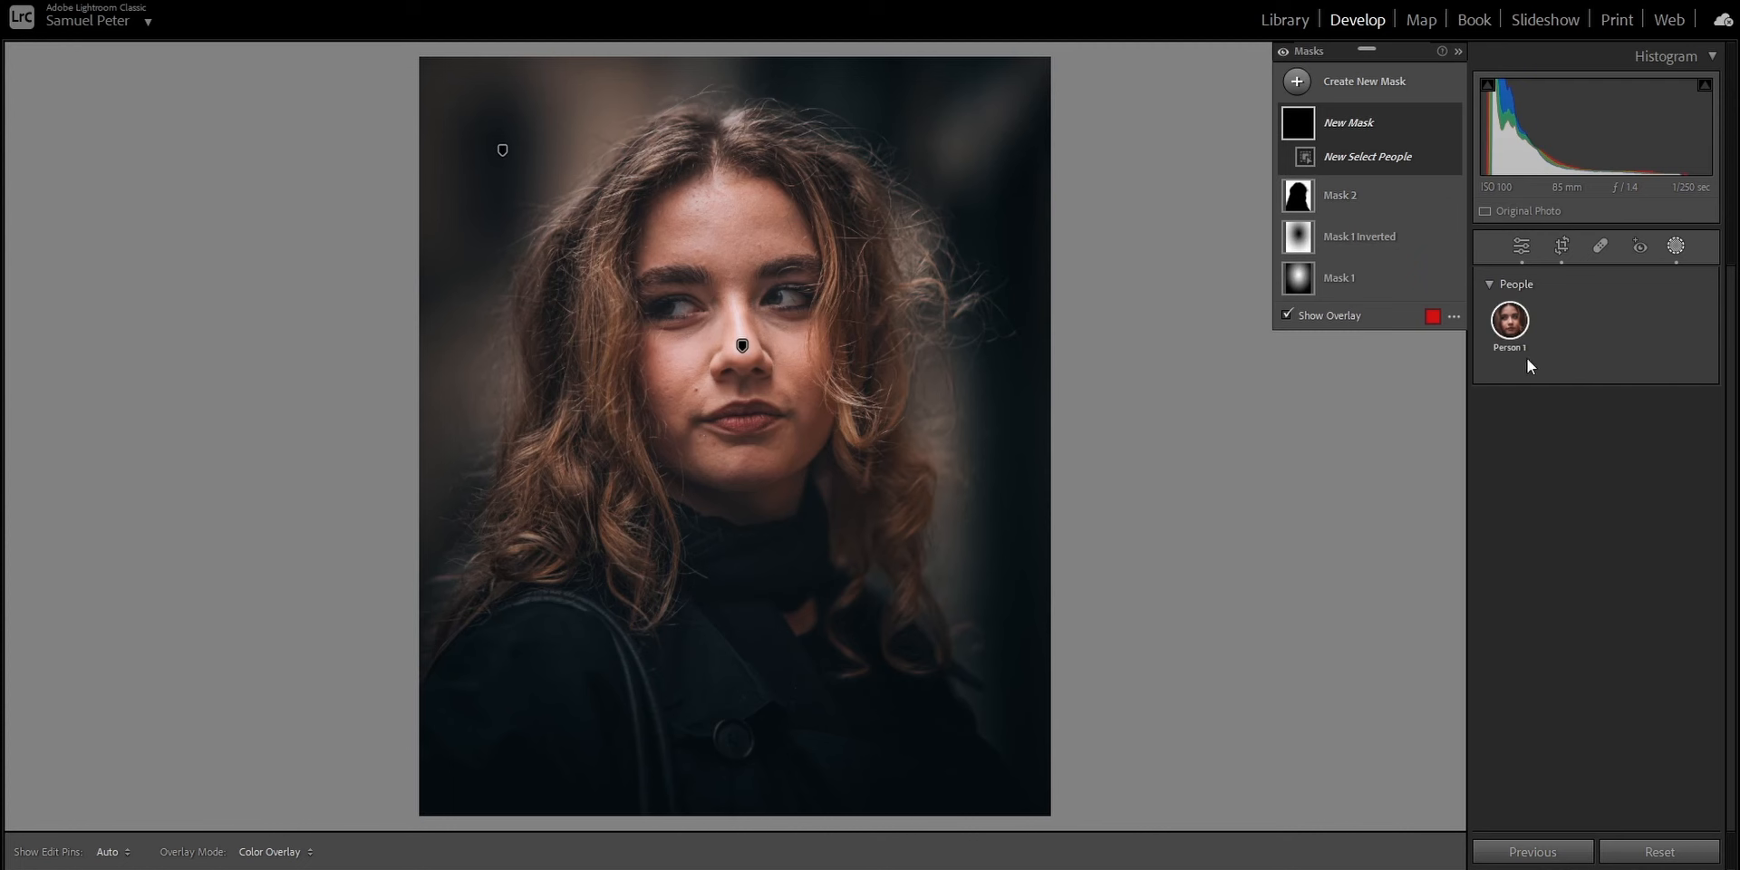
left_click(1504, 329)
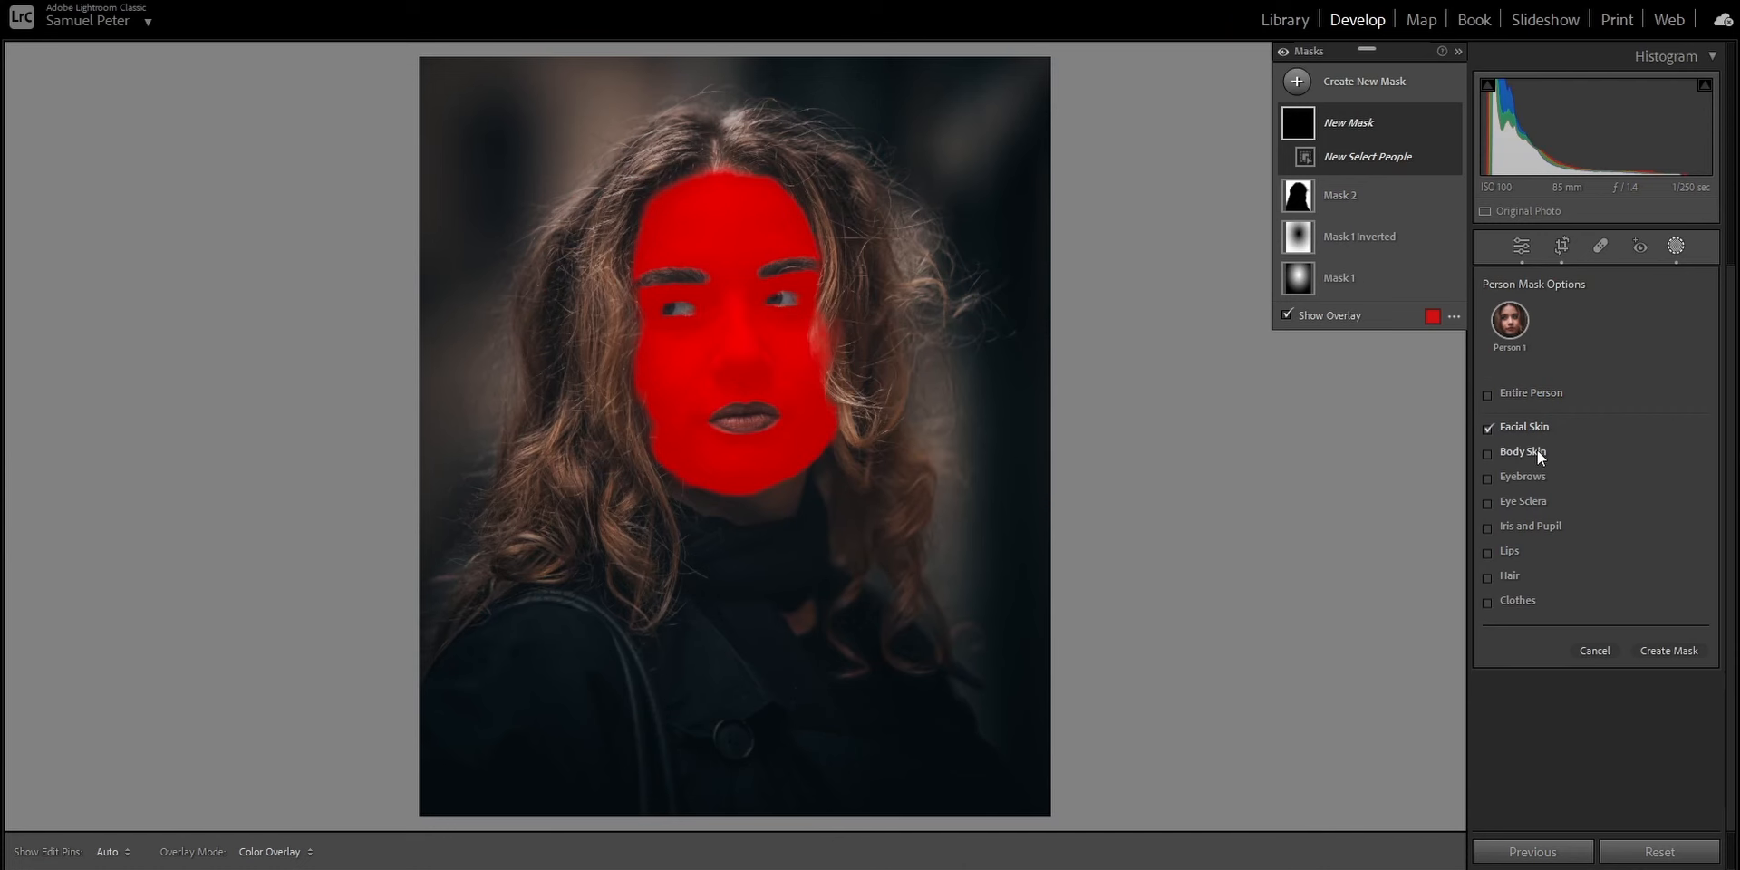
left_click(1537, 451)
left_click(1540, 502)
left_click(1550, 525)
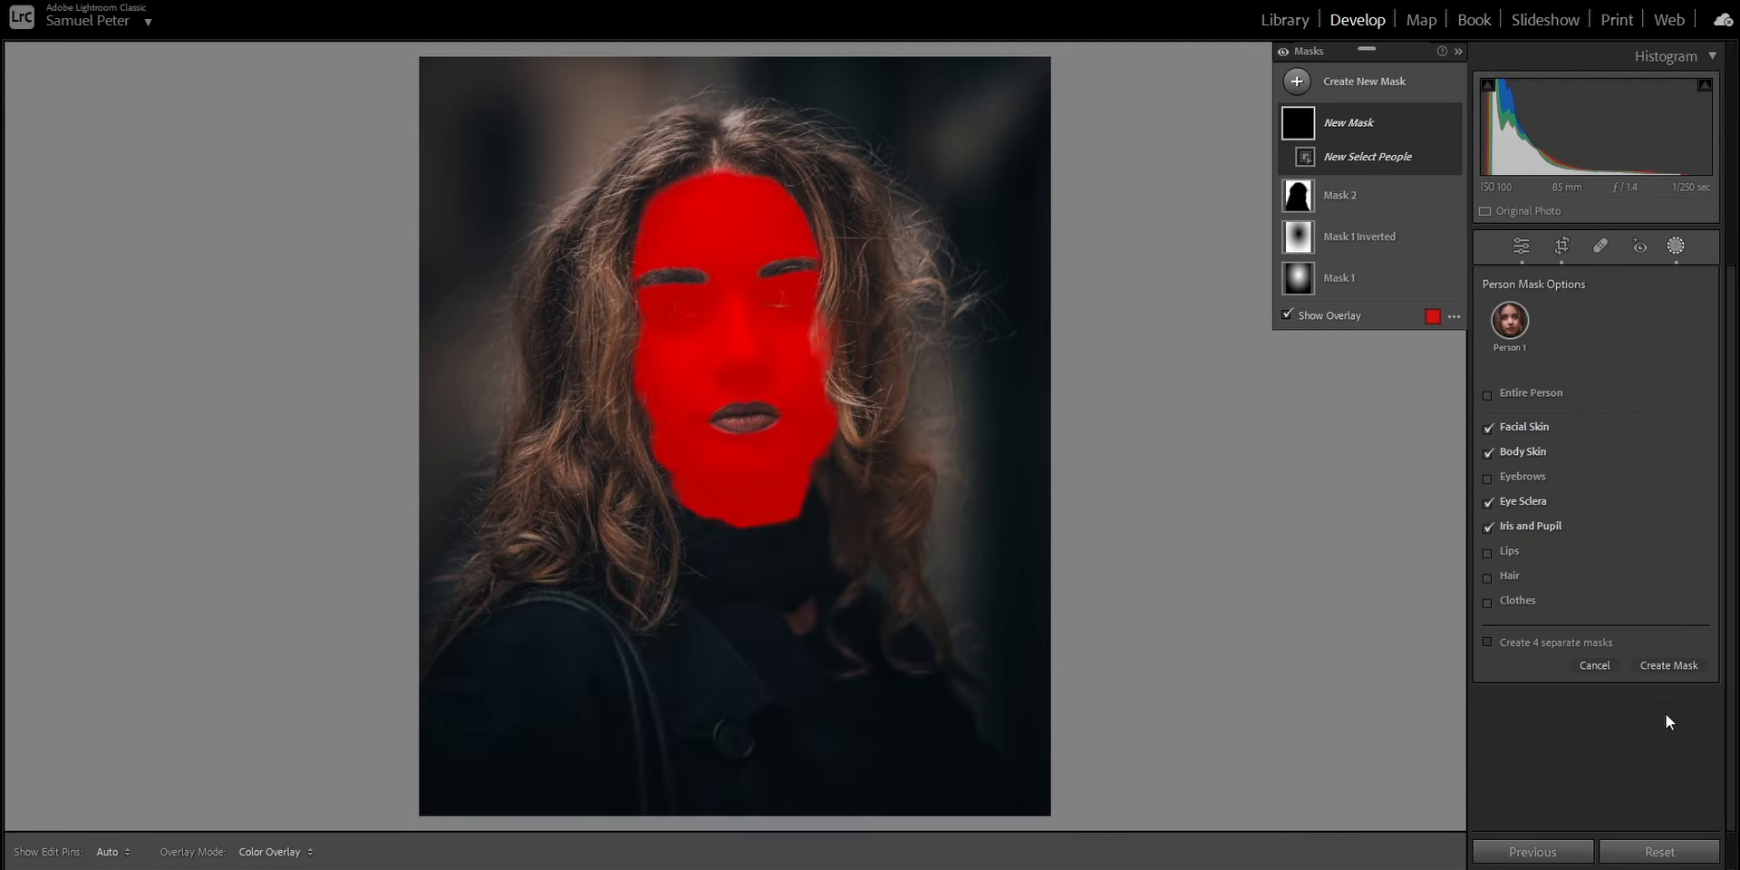
left_click(1664, 664)
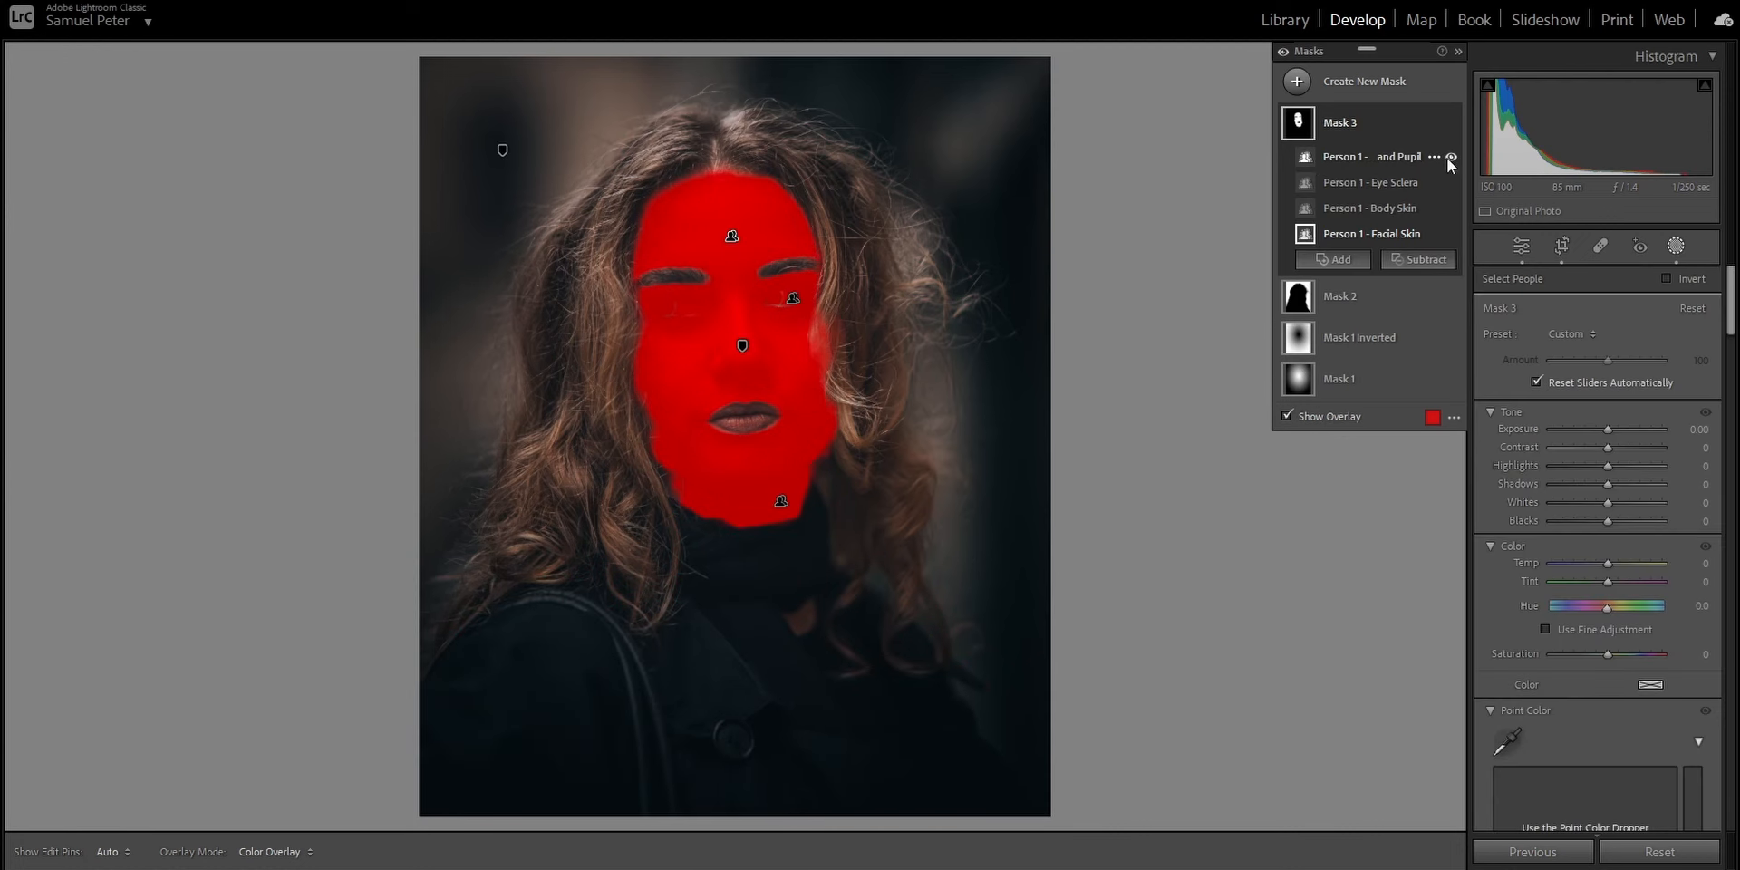
left_click(1420, 161)
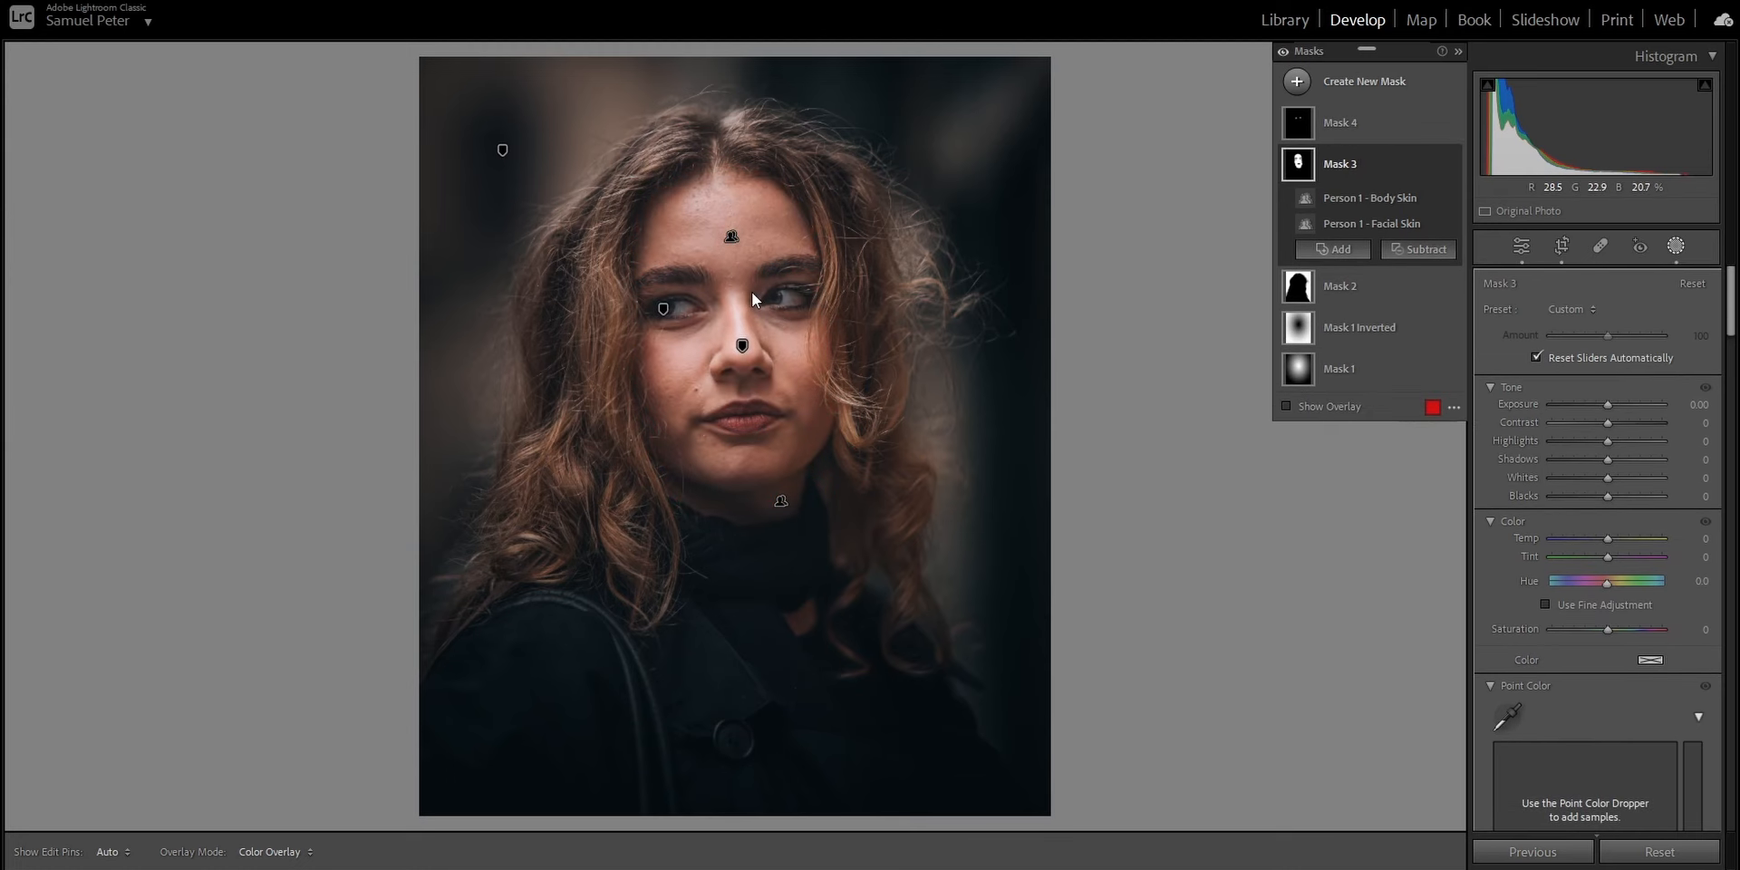
Step: Check the skin mask's coverage on the face, and set its Texture to −69 and Shadows to 67
left_click(752, 291)
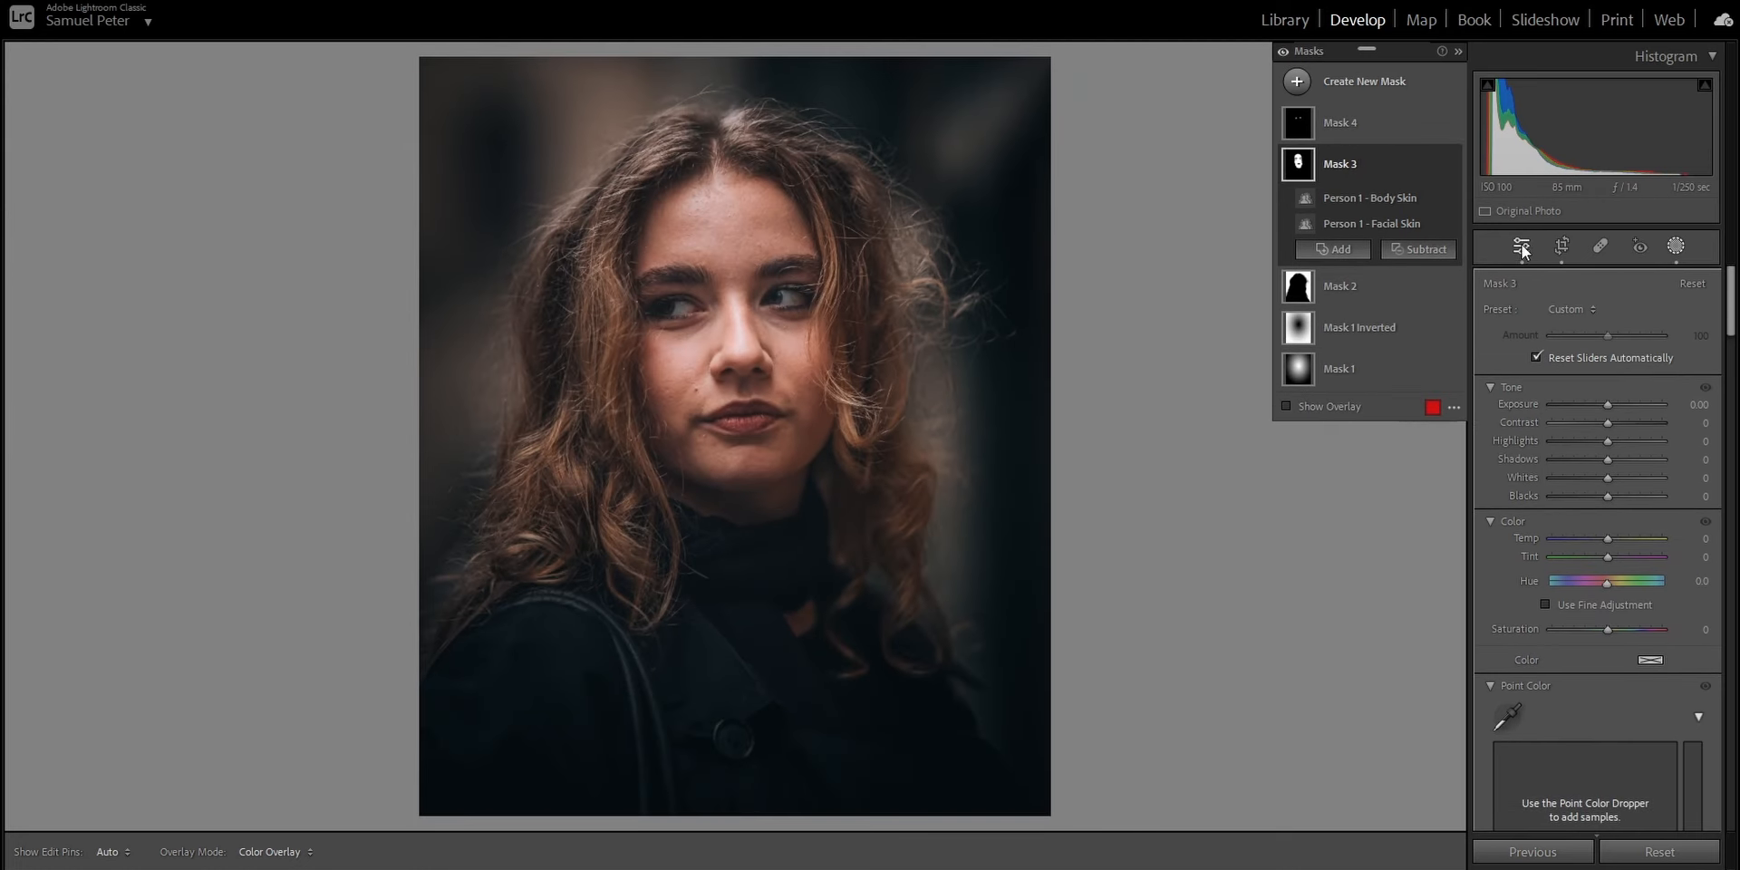
left_click(1521, 245)
left_click(1318, 411)
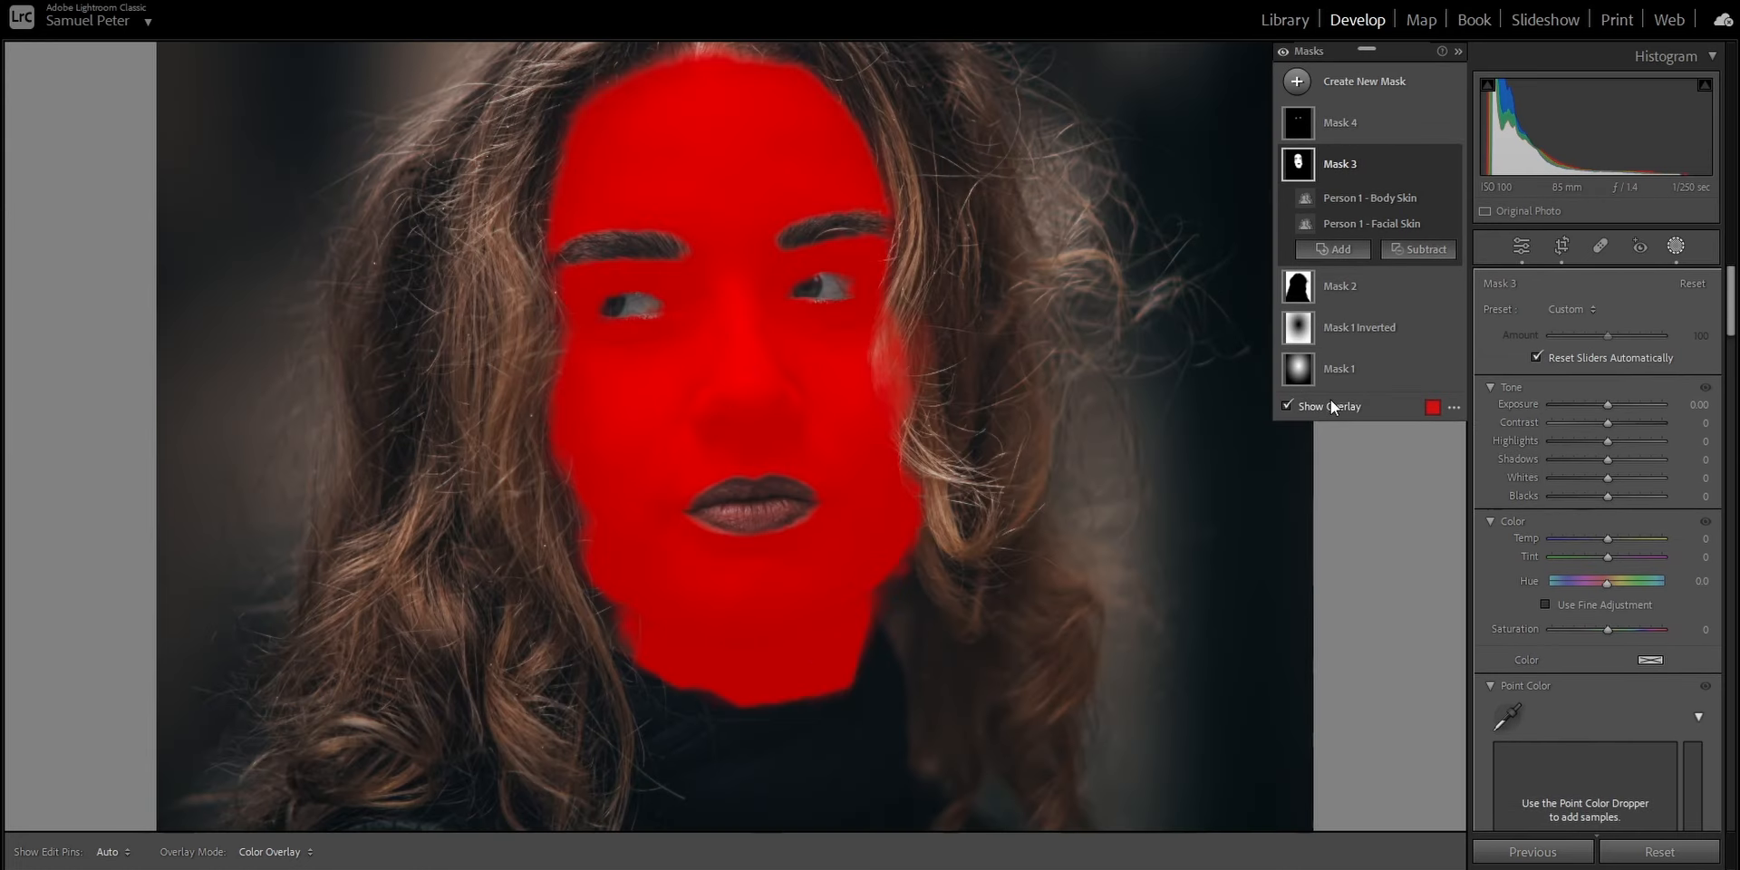
left_click(1330, 406)
scroll(1531, 498, "down", 7)
left_click_drag(1611, 588, 1573, 589)
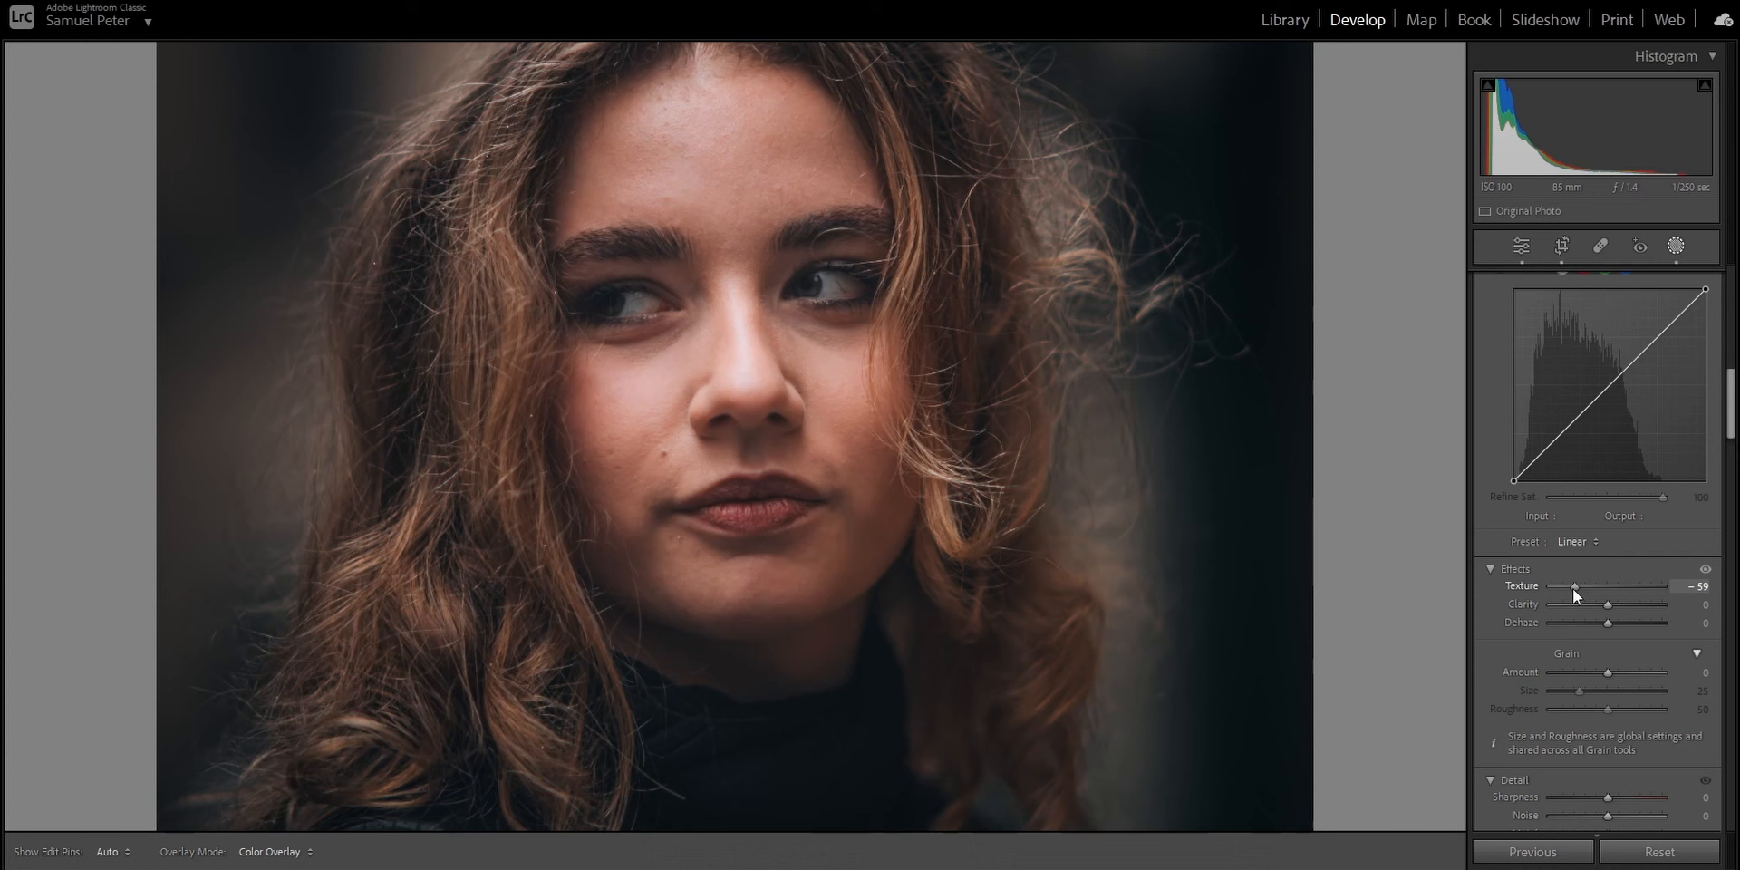
key("shift+w")
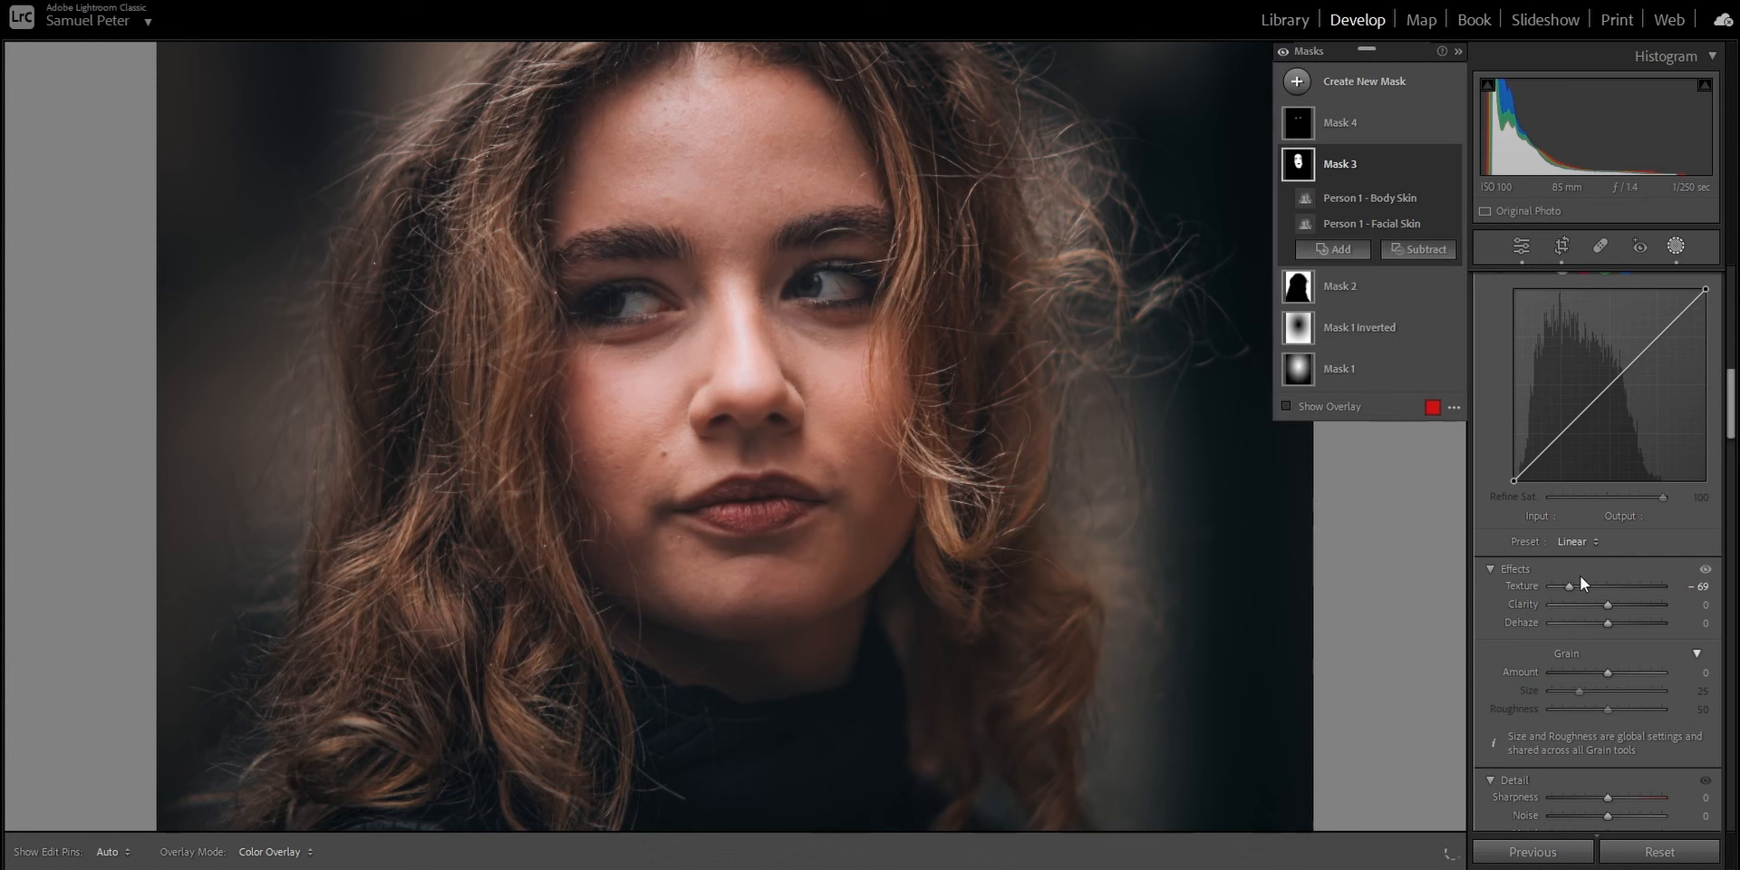
scroll(1579, 580, "up", 5)
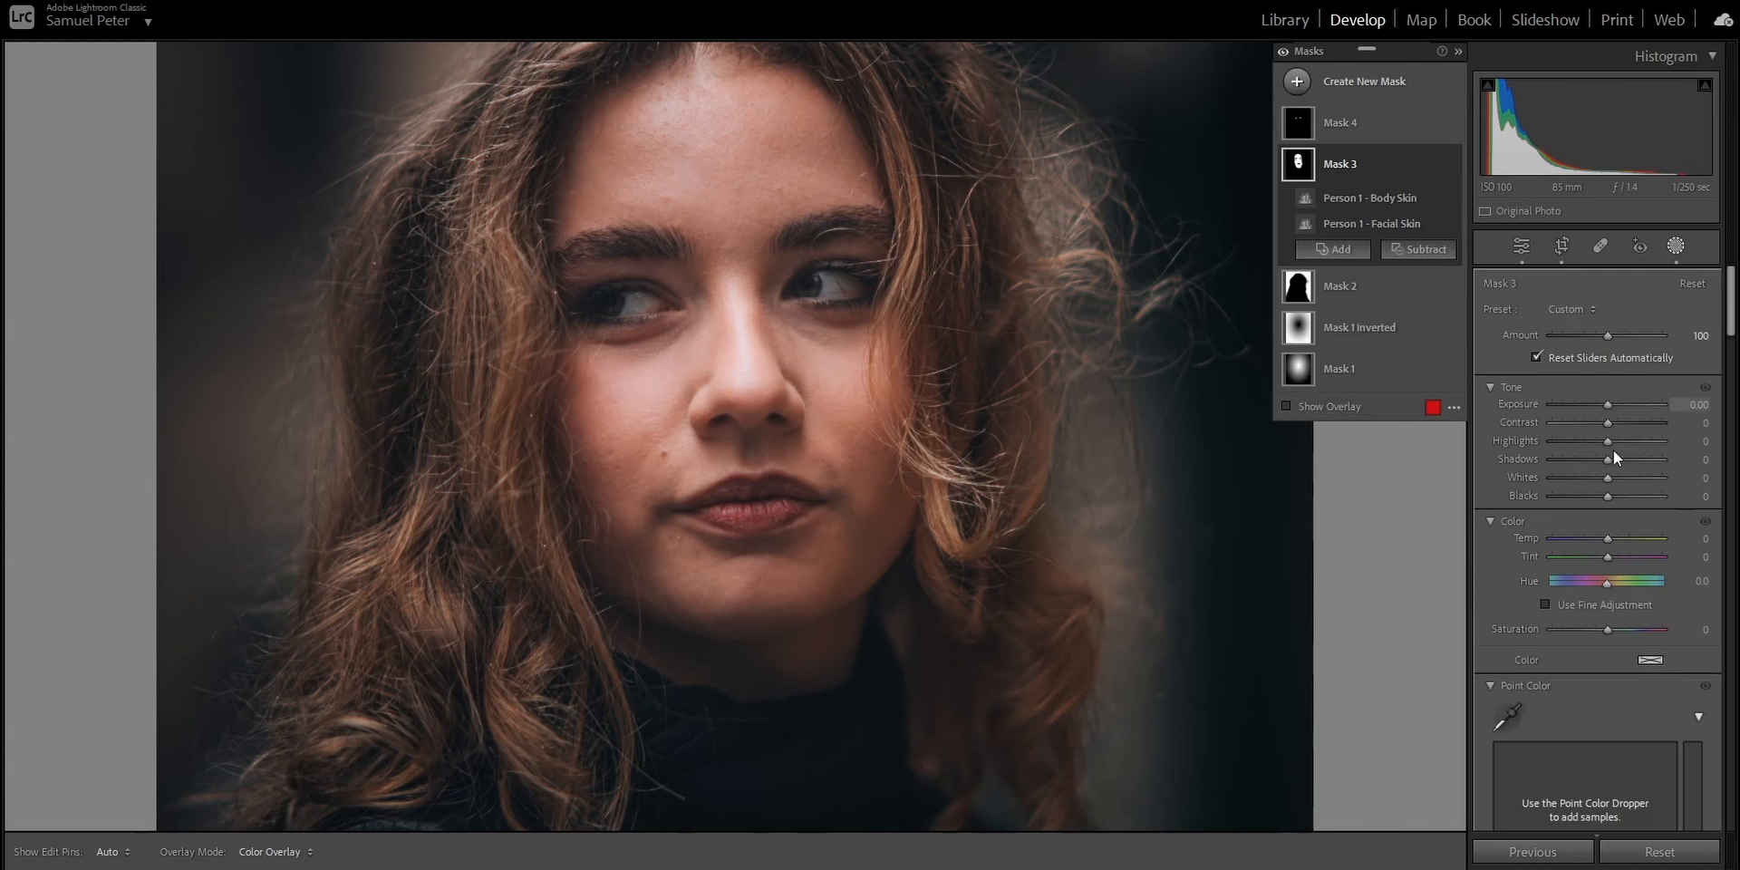
left_click_drag(1606, 464, 1639, 466)
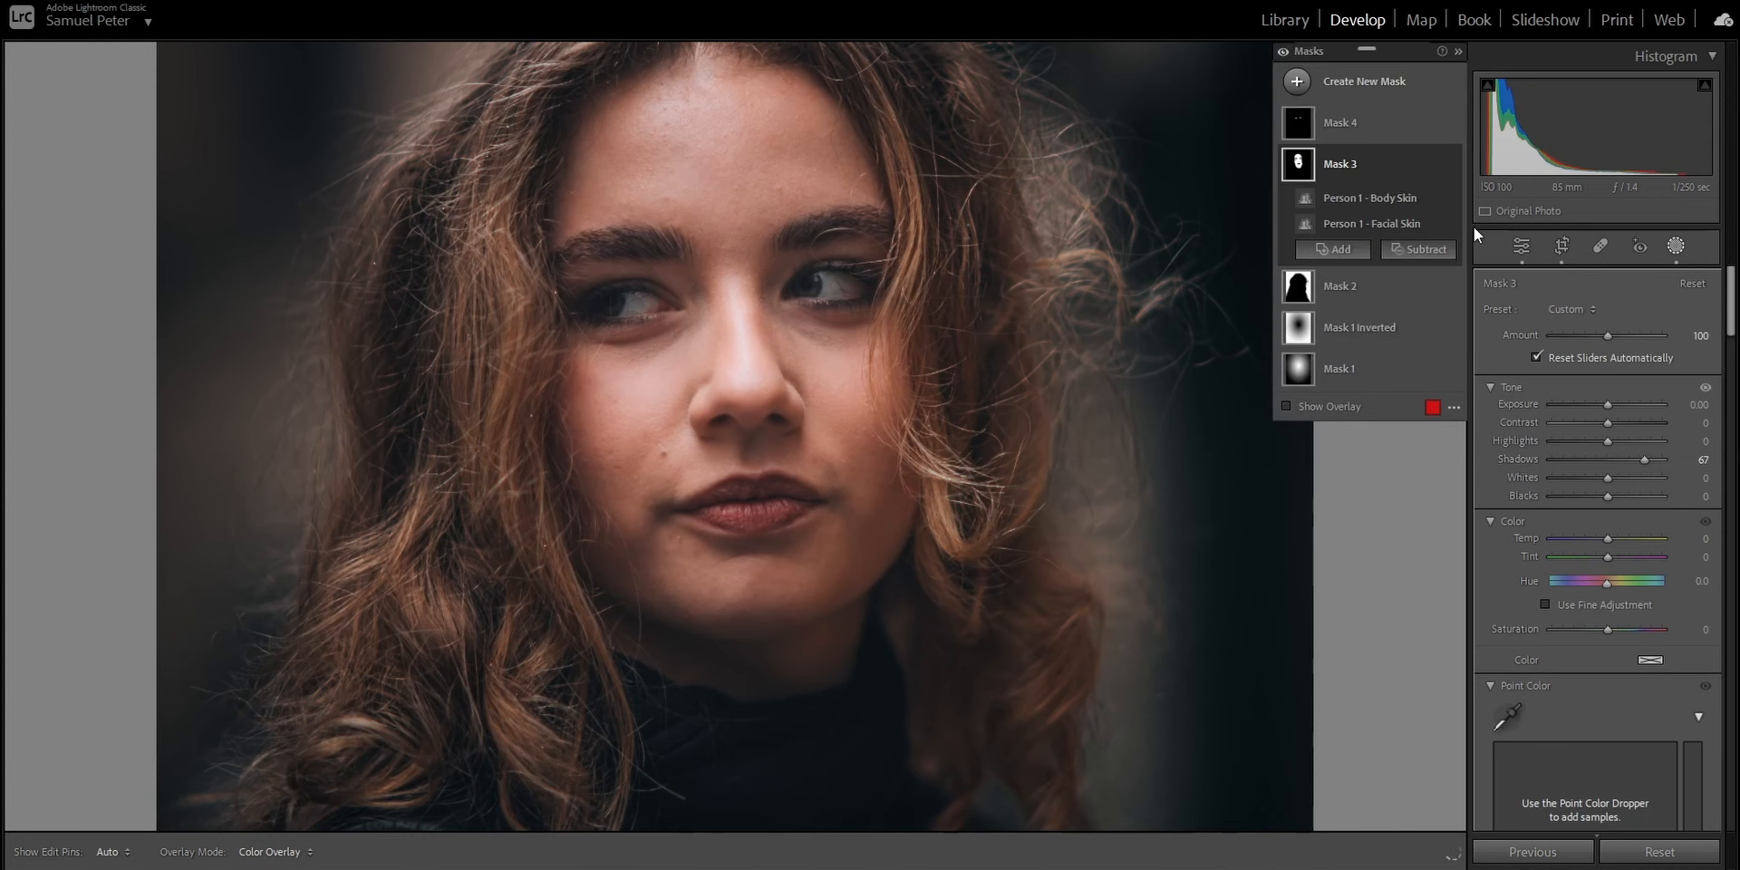
Step: Raise the Shadows of the eye mask slightly and set its Texture to 100
left_click(1357, 143)
mouse_move(1606, 462)
left_mouse_down()
mouse_move(1671, 462)
mouse_move(1623, 481)
left_mouse_up()
scroll(1509, 601, "down", 5)
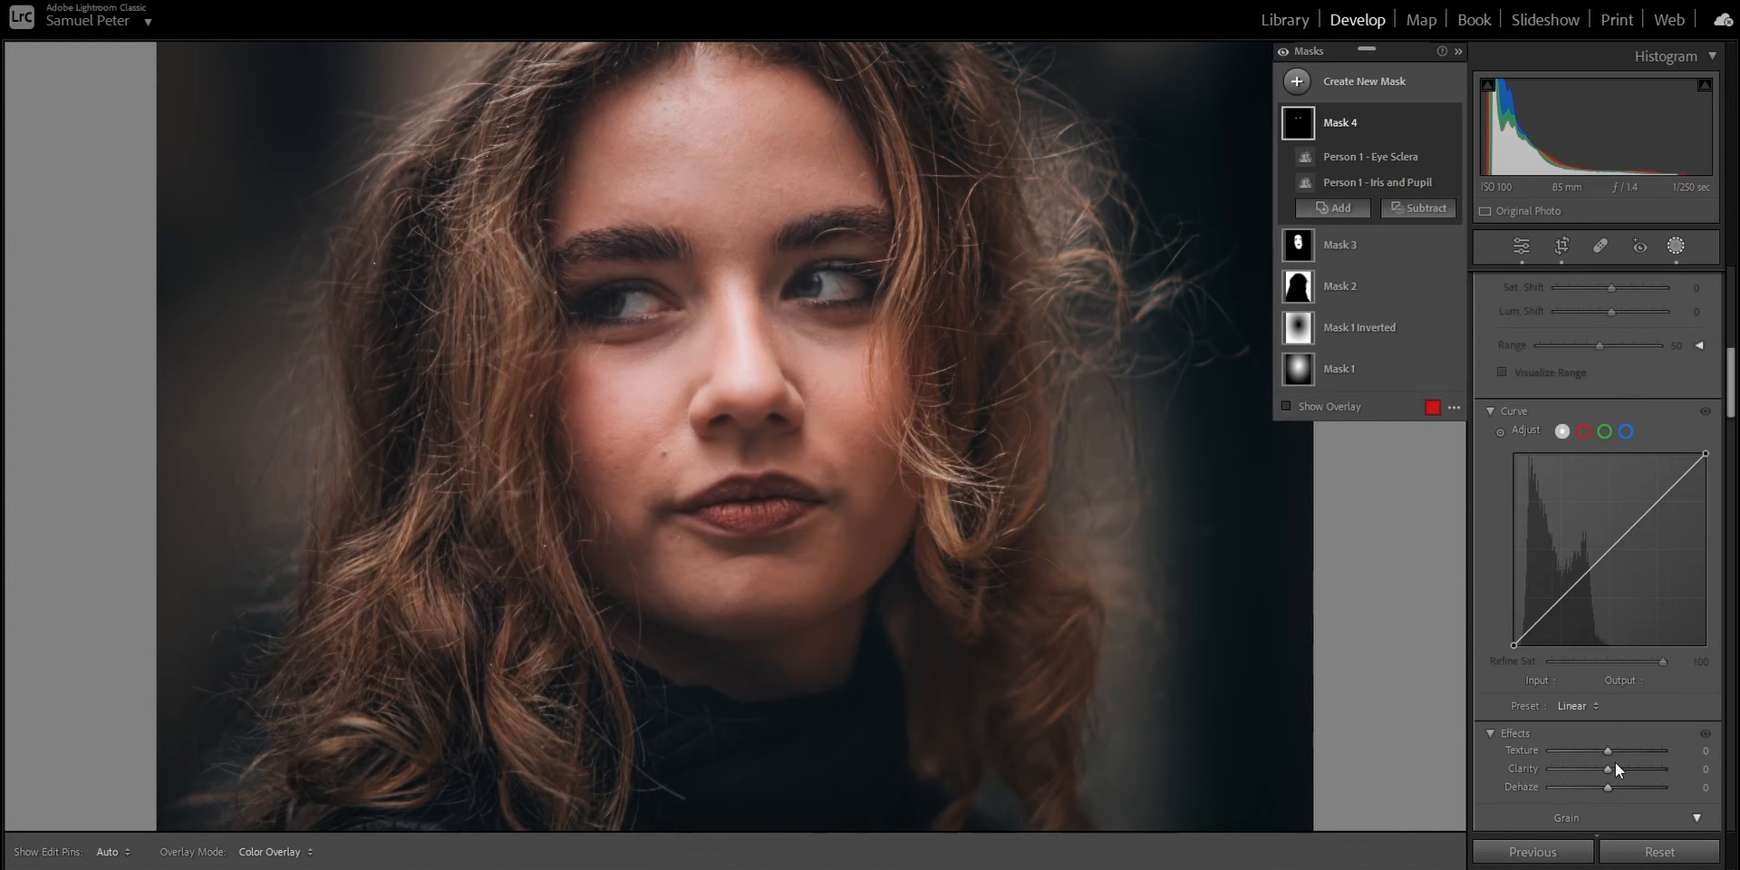
left_click_drag(1606, 754, 1702, 757)
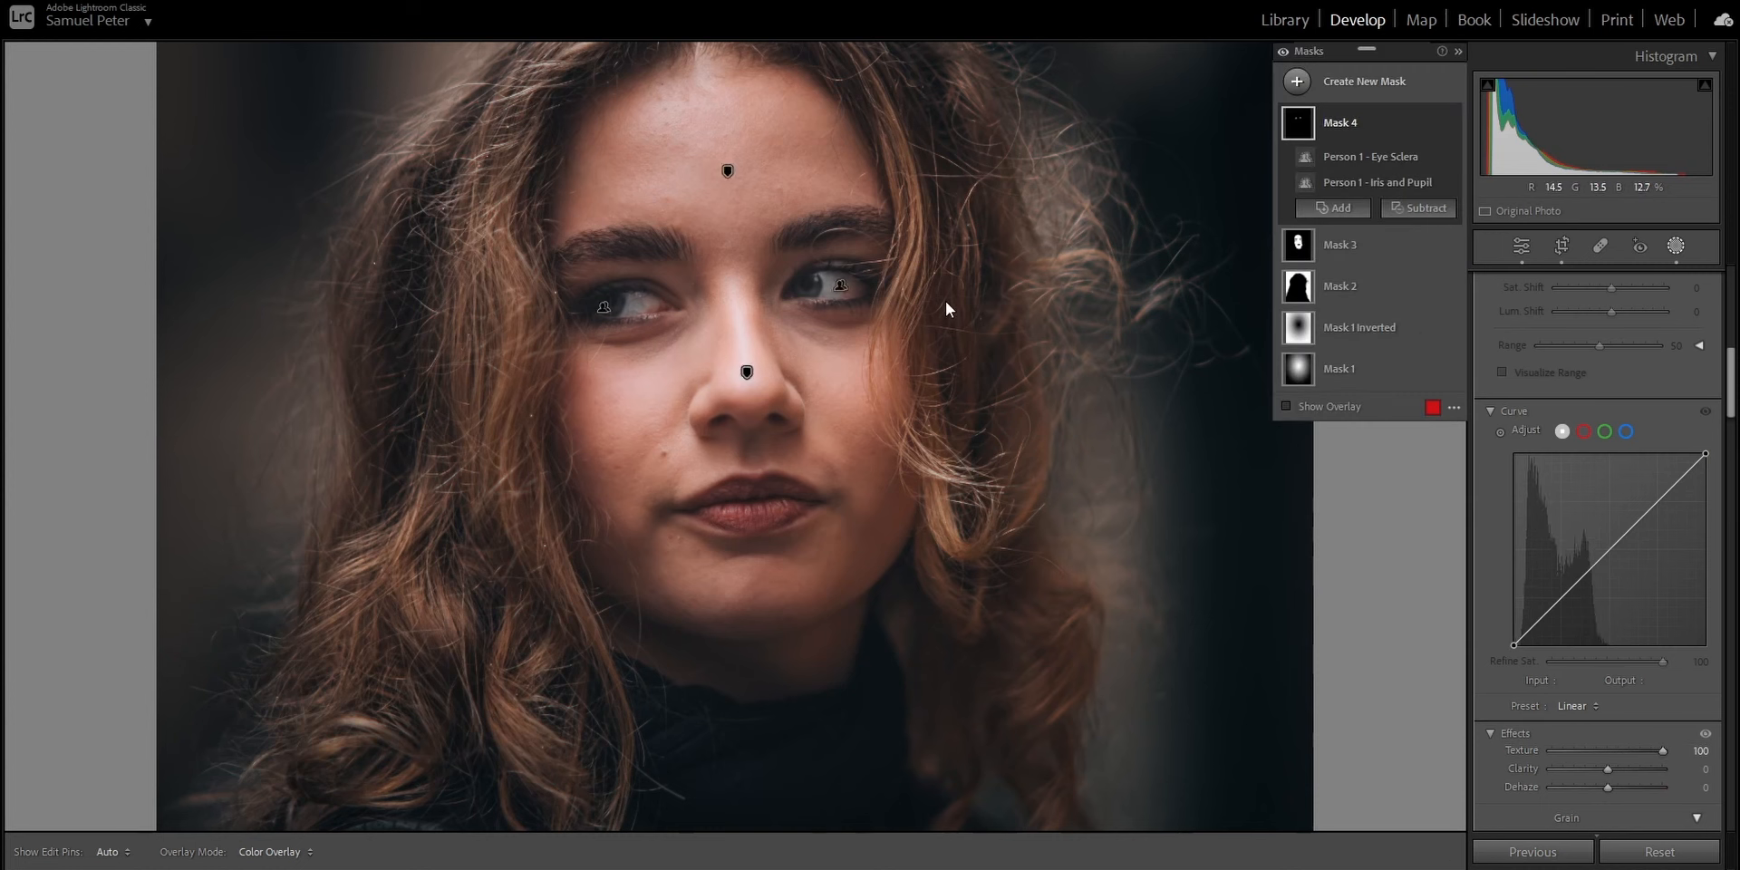
Step: View the whole portrait and compare it with all masks switched off and on
key("ctrl+minus")
key("ctrl+minus")
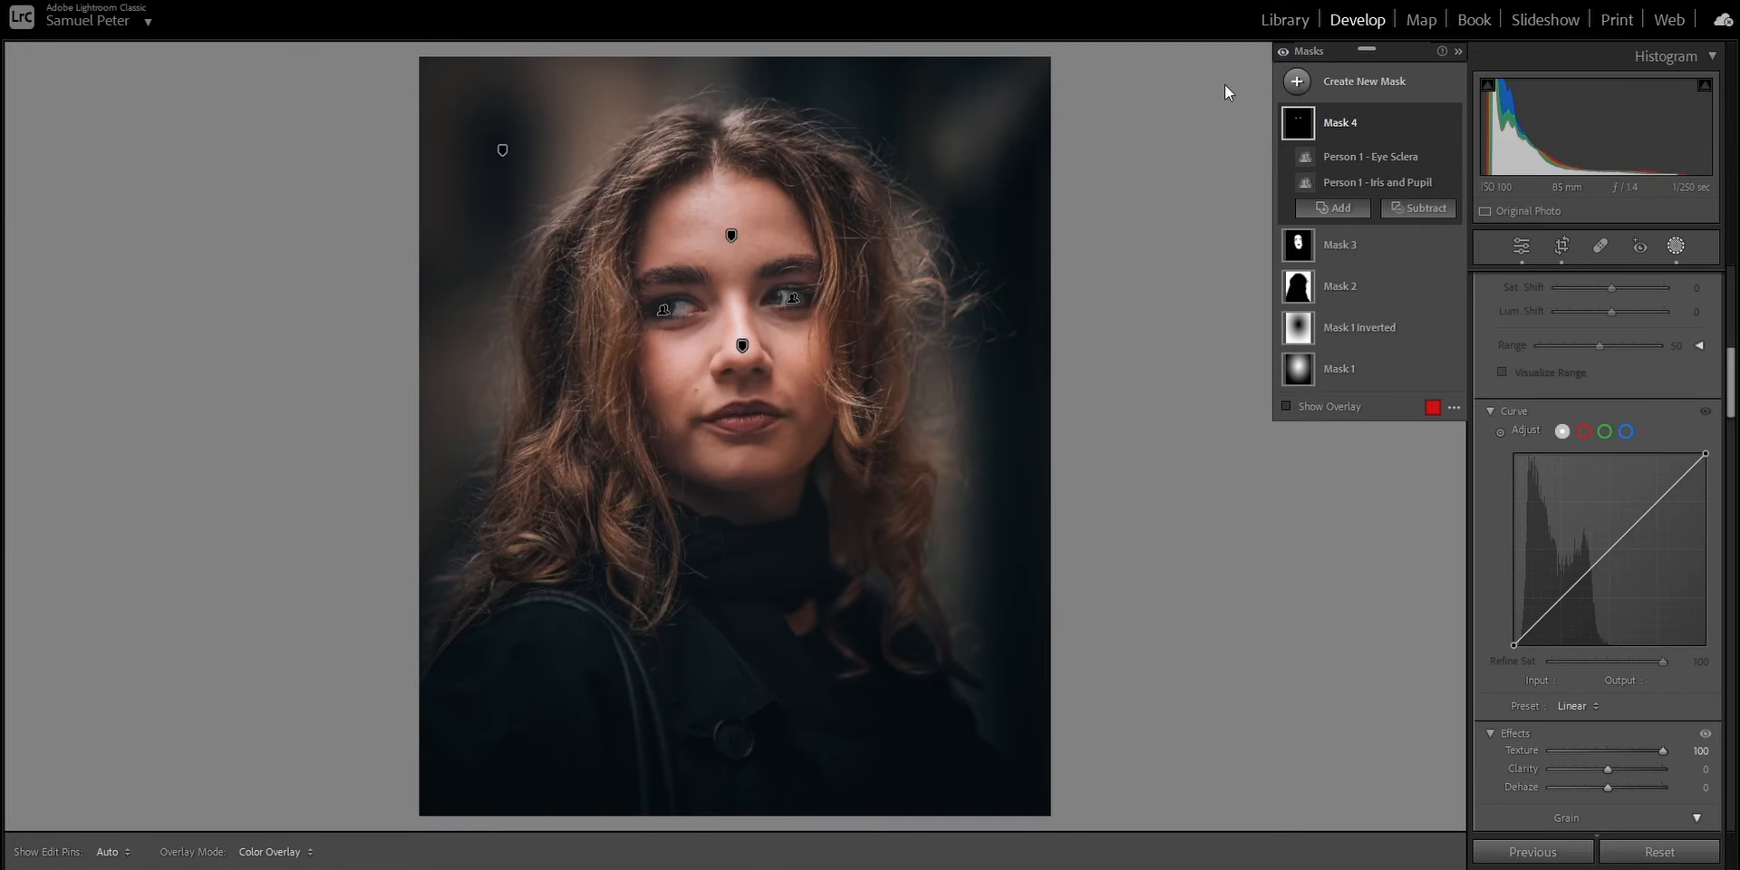
left_click(1282, 52)
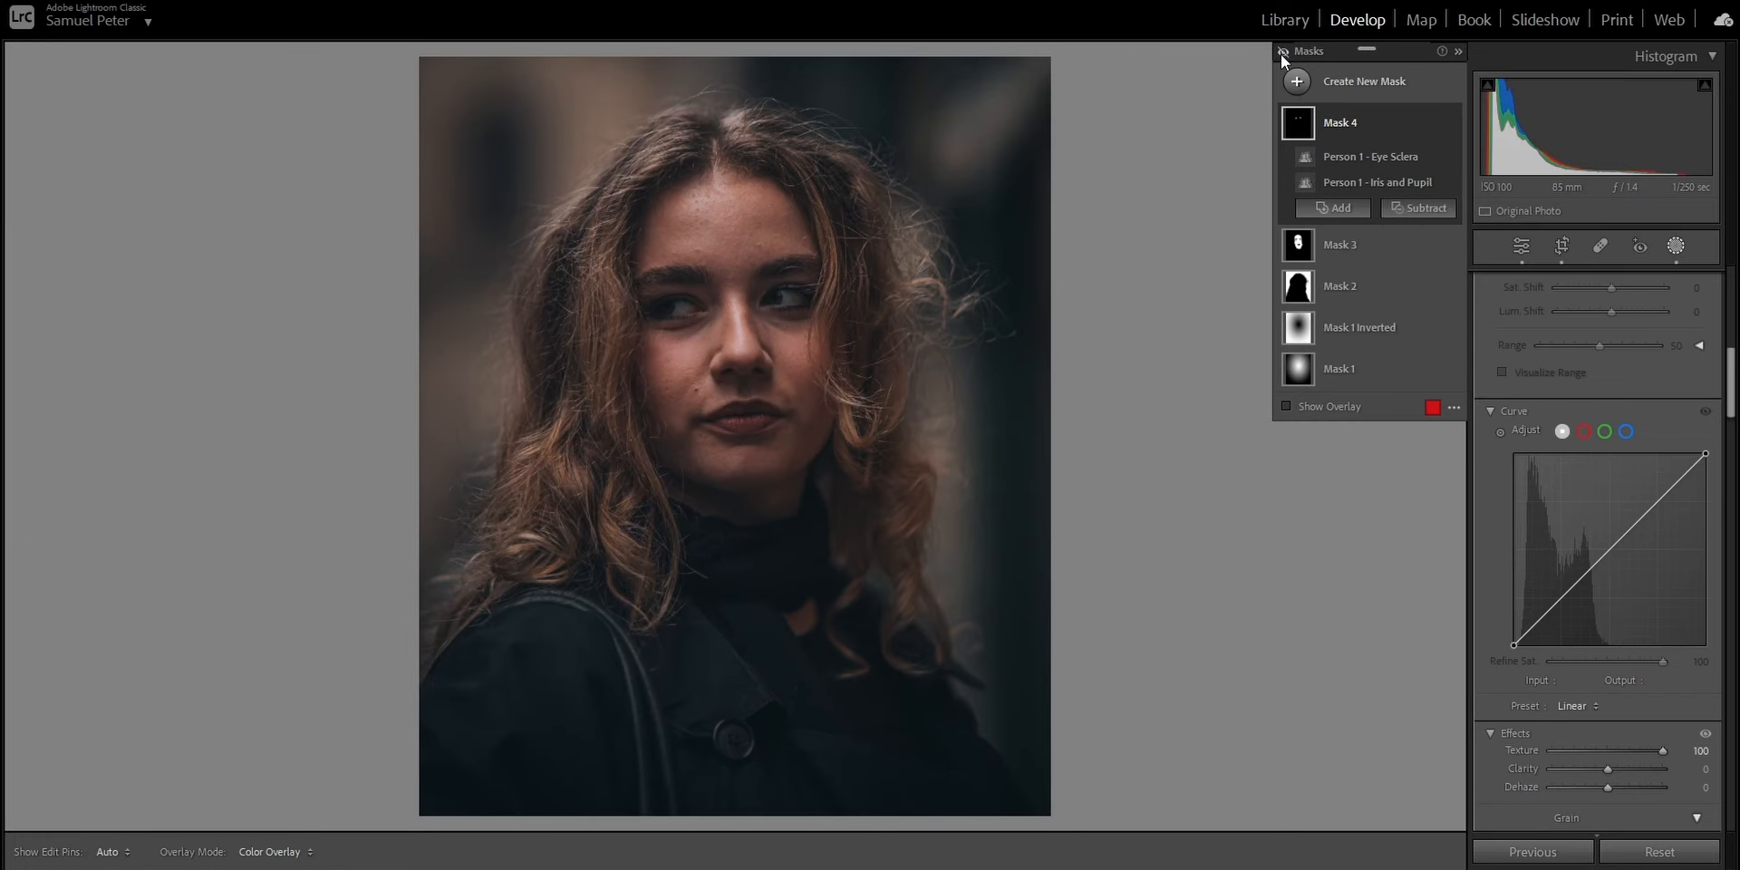
left_click(1283, 53)
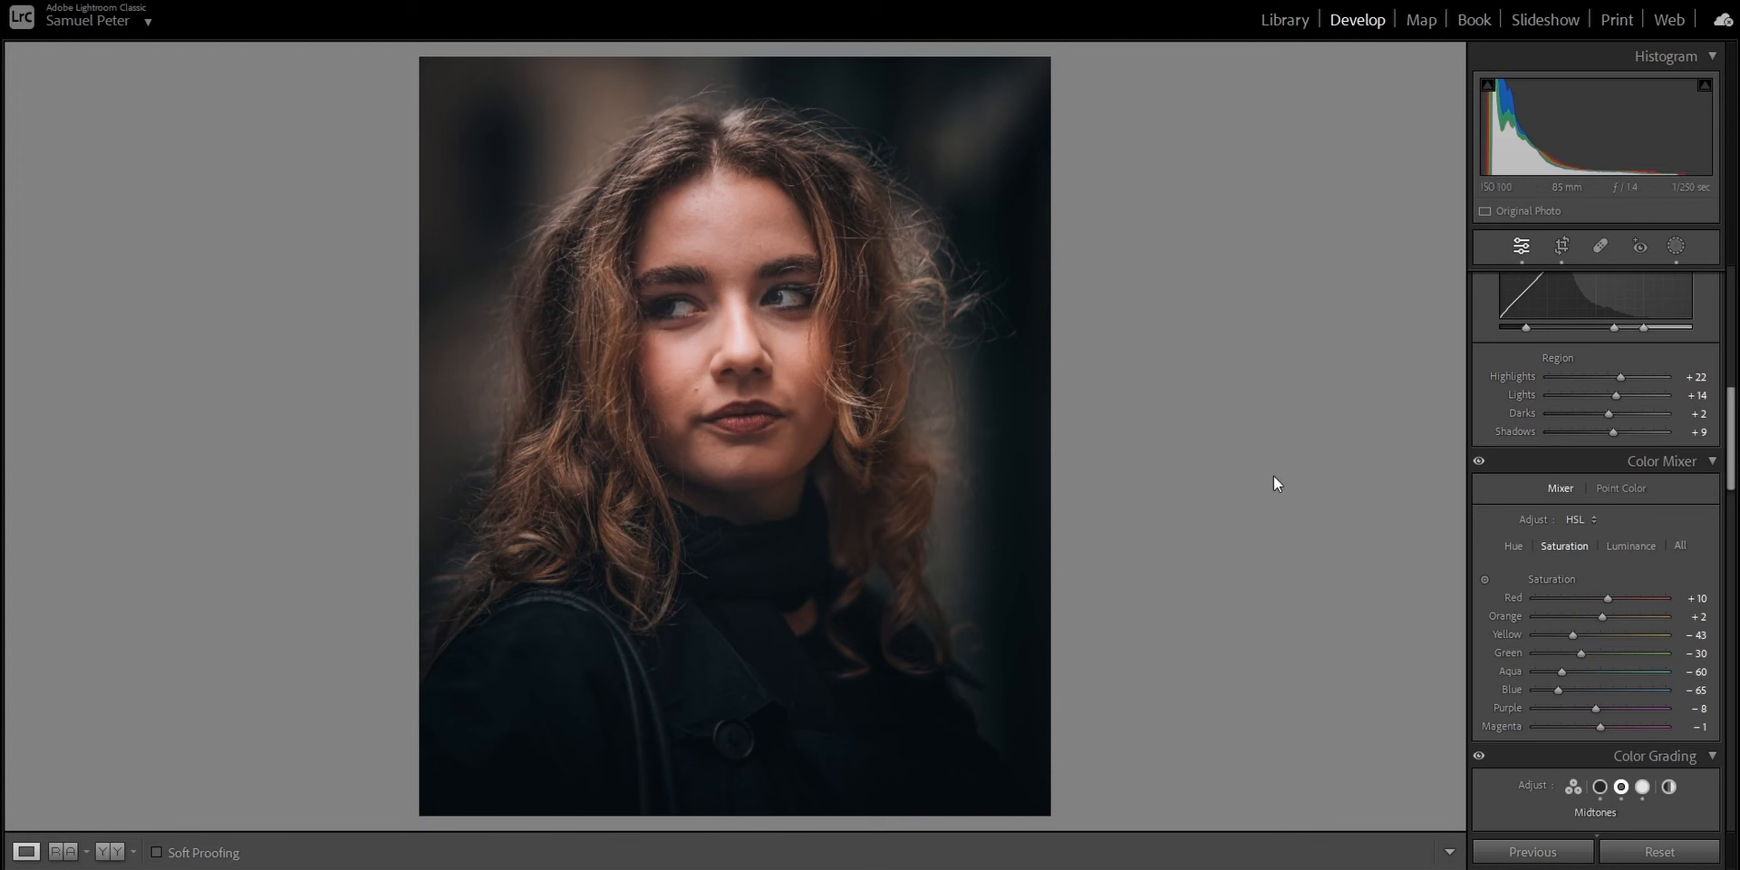
Step: Lower the photo's overall Blacks slightly and compare the face up close in the side-by-side before and after view
scroll(1697, 600, "up", 10)
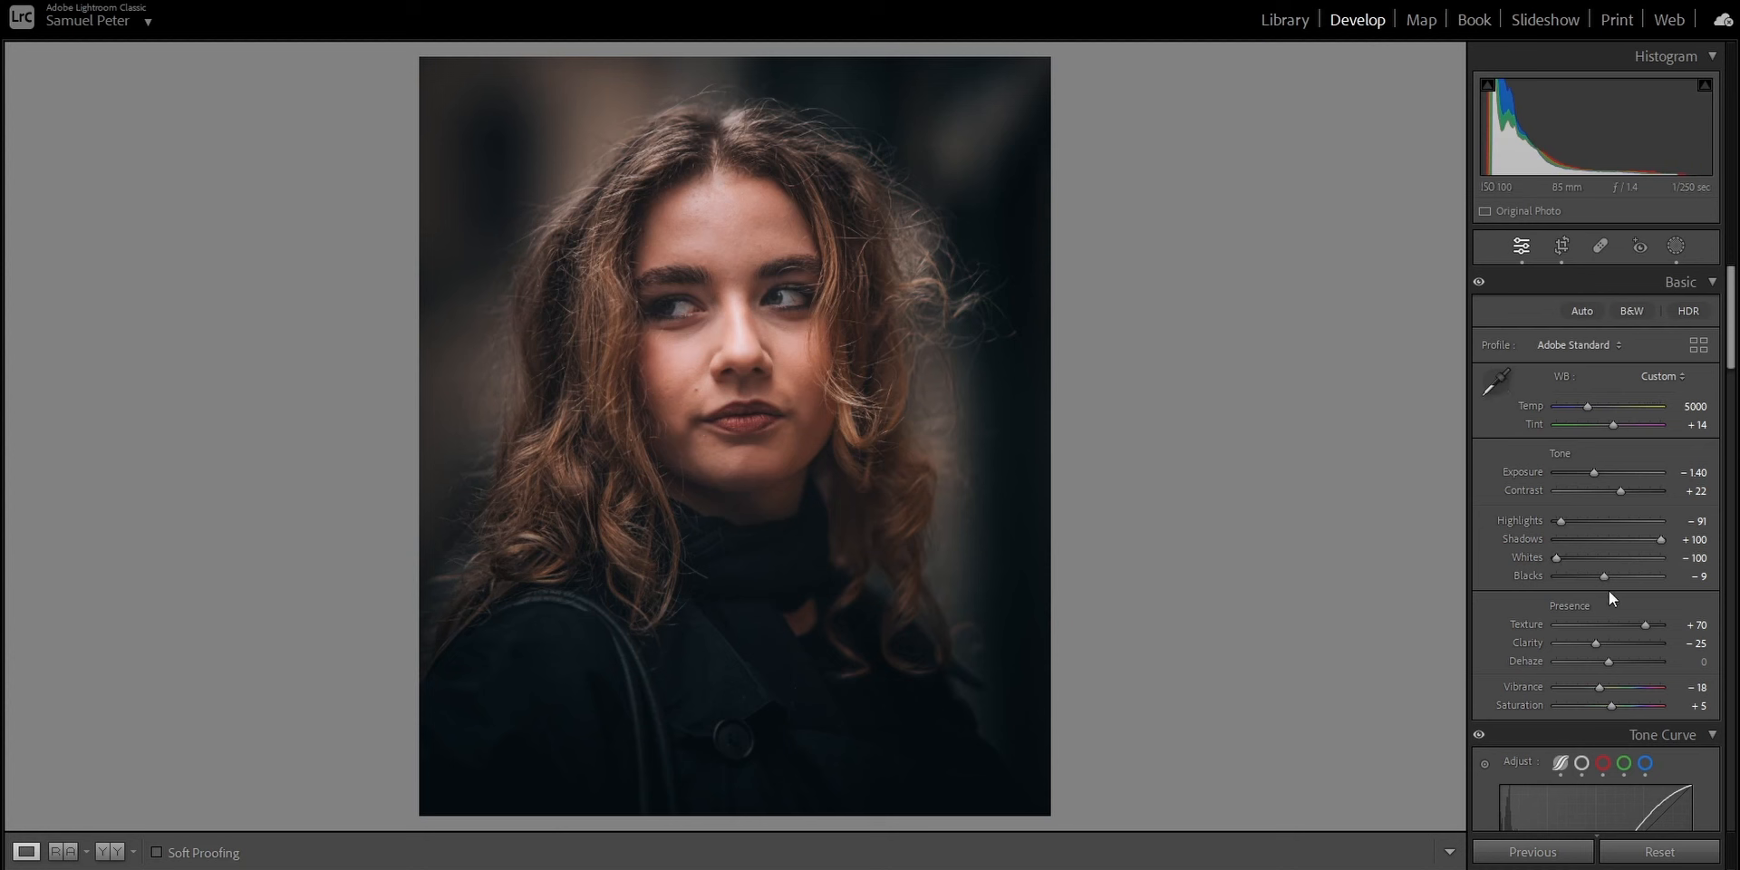
left_click_drag(1605, 582, 1602, 583)
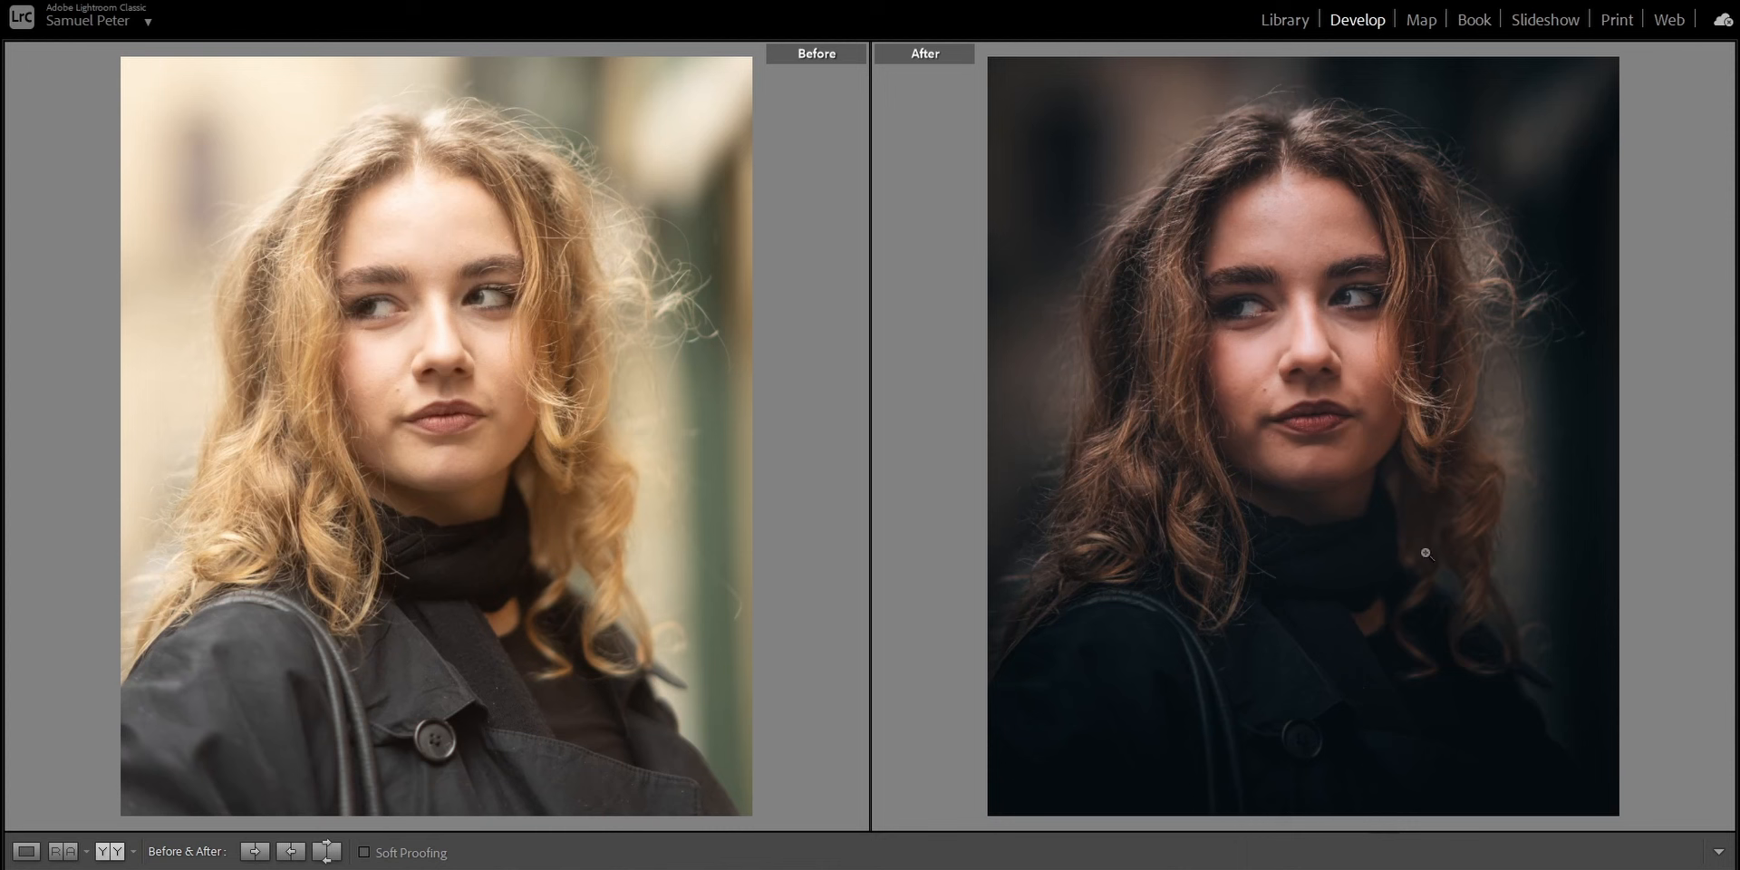
left_click(435, 281)
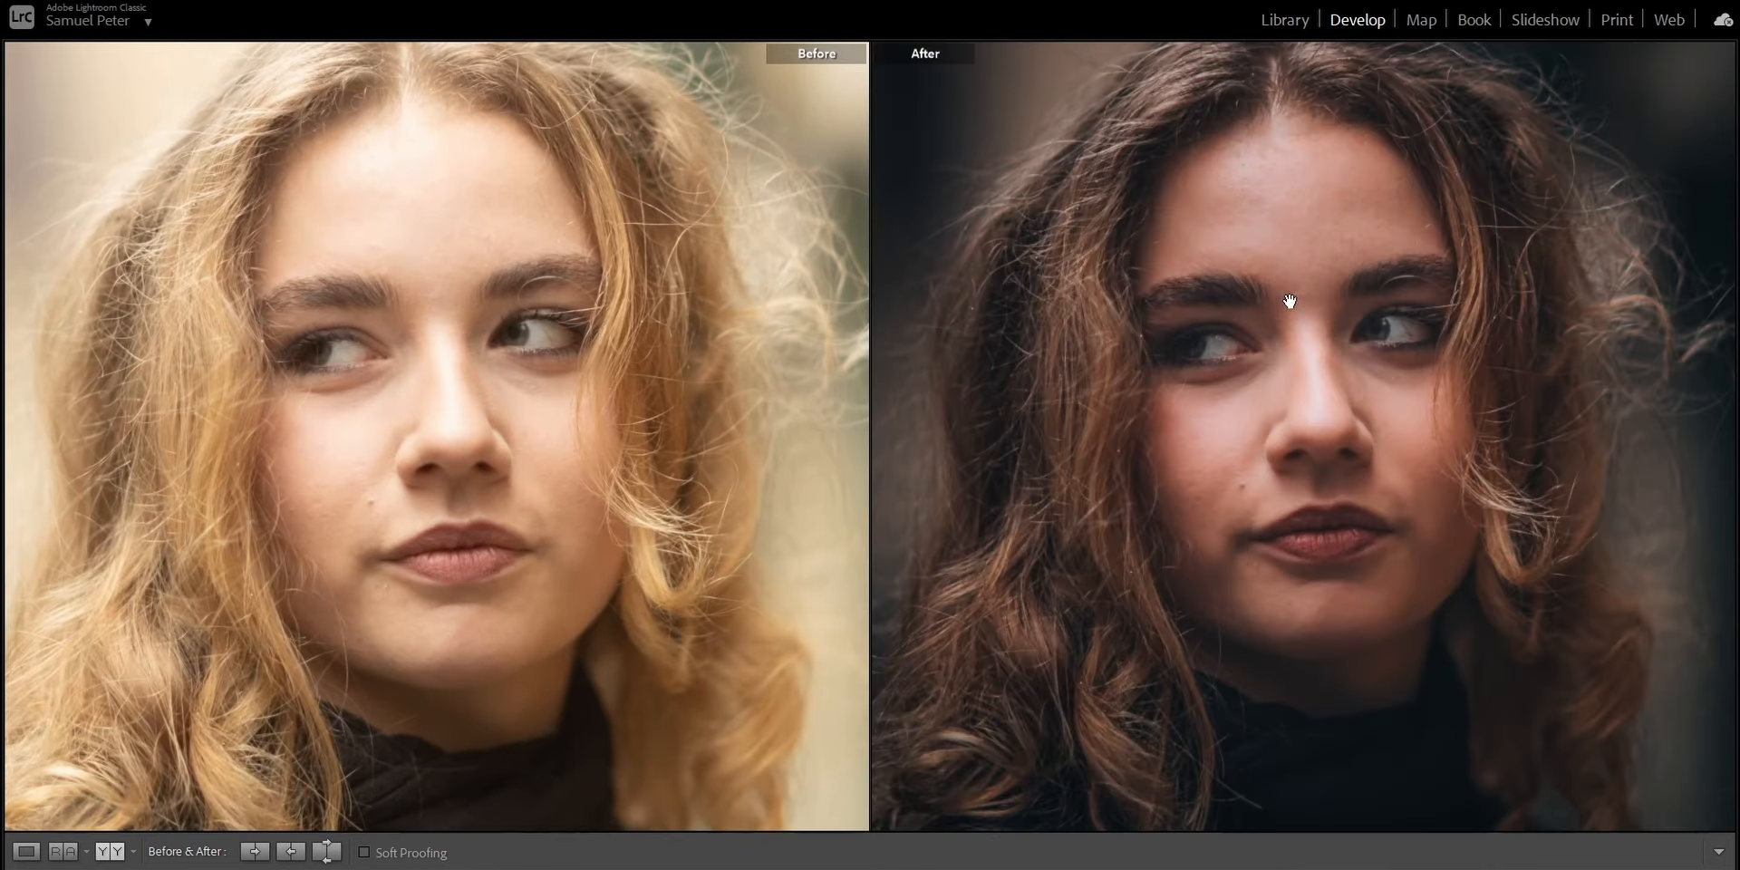
left_click(1556, 685)
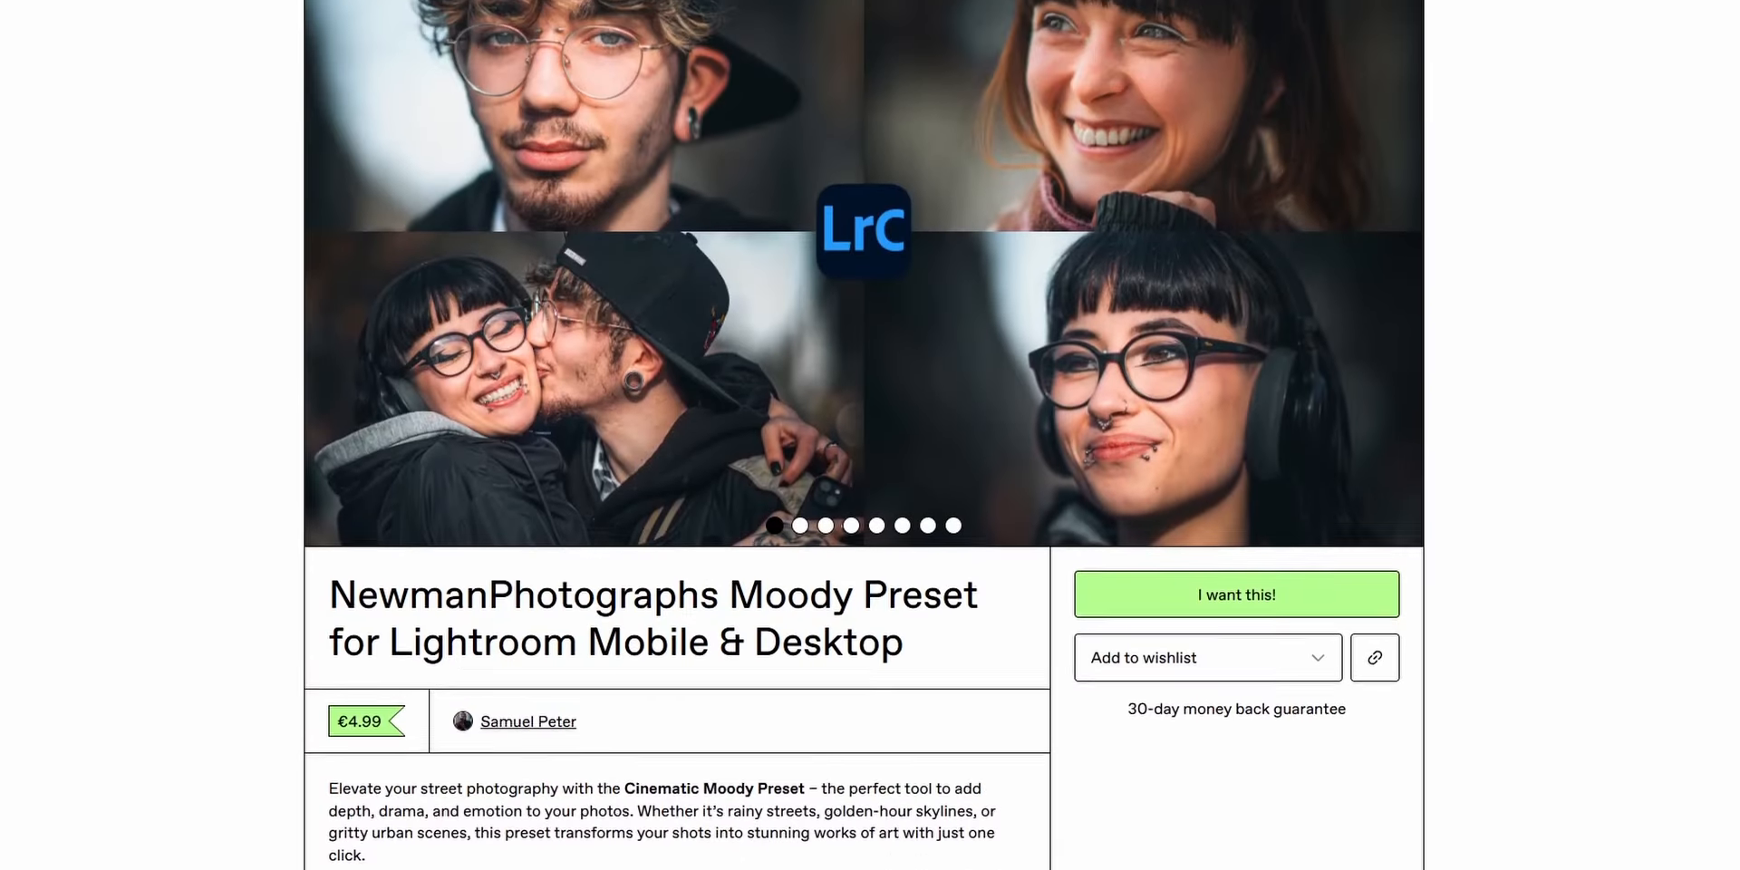
Step: Switch to the browser and look through the sample photos and description of the NewmanPhotographs Moody Preset on its product page
scroll(863, 433, "up", 2)
left_click(1397, 372)
left_click(1397, 371)
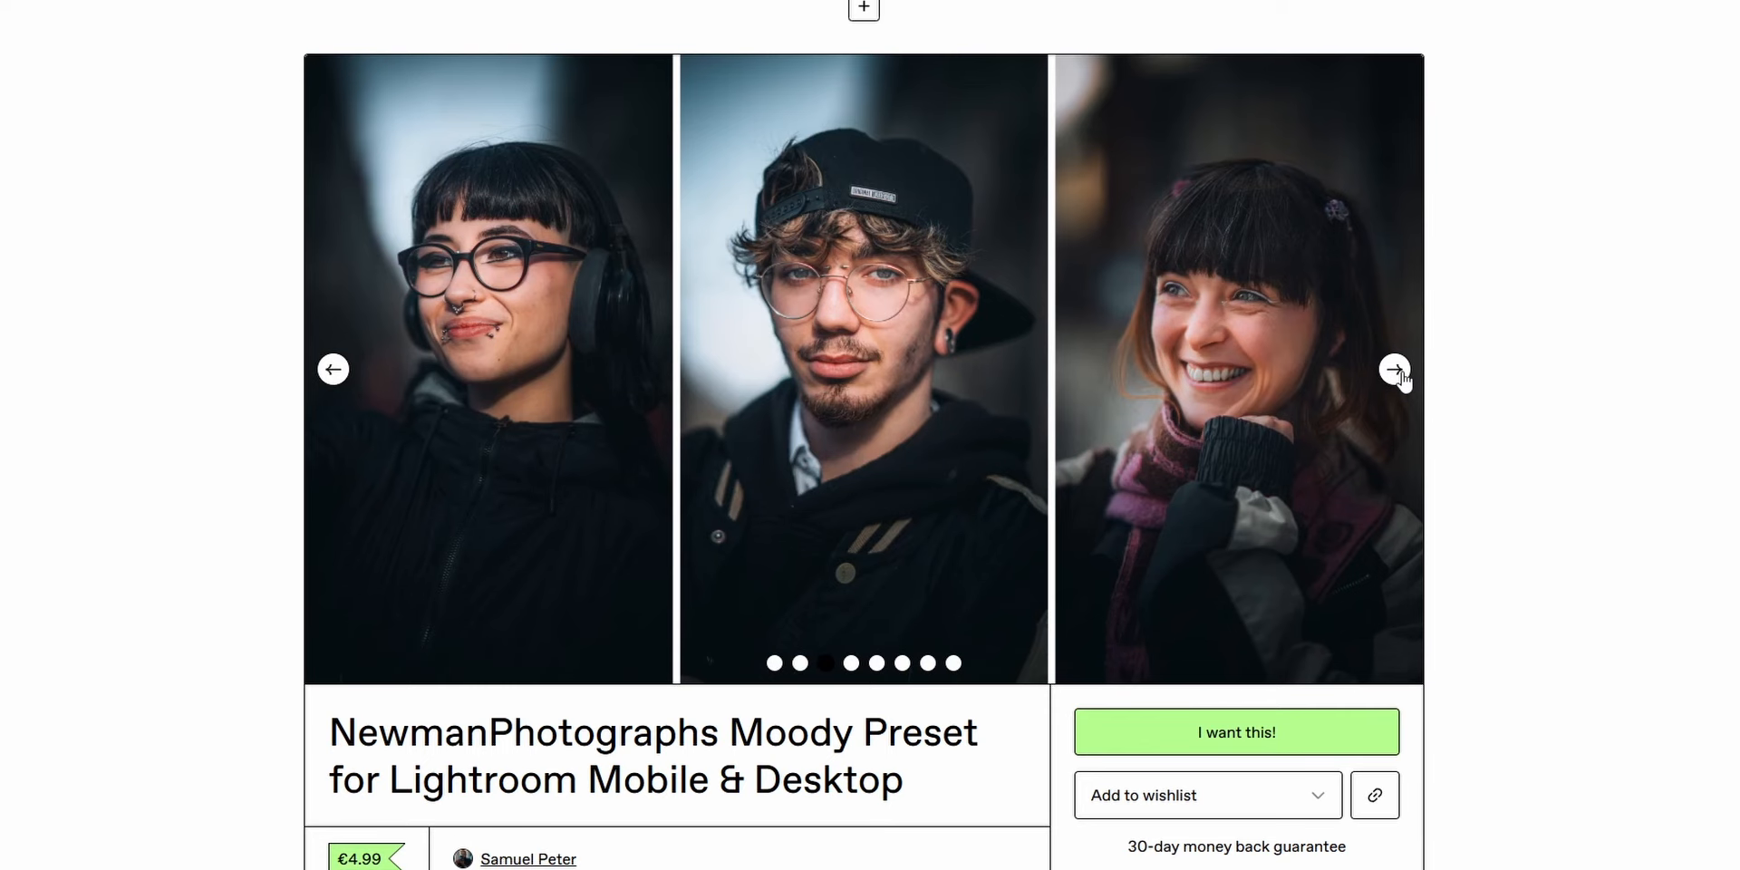
left_click(1396, 371)
left_click(1396, 371)
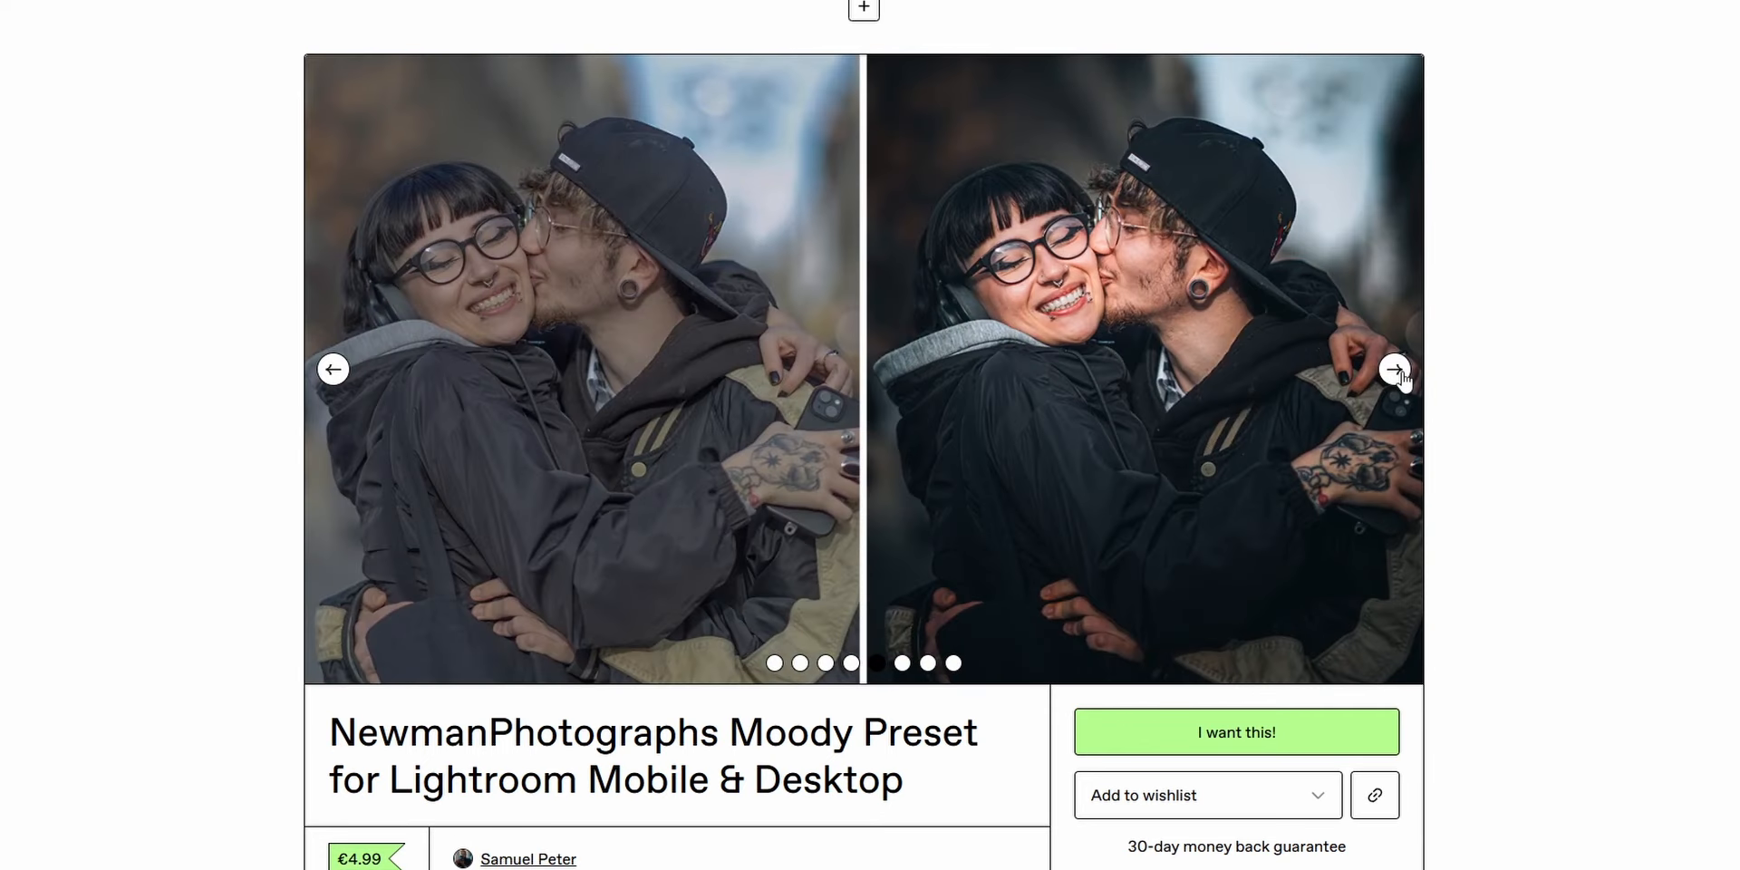
left_click(1395, 371)
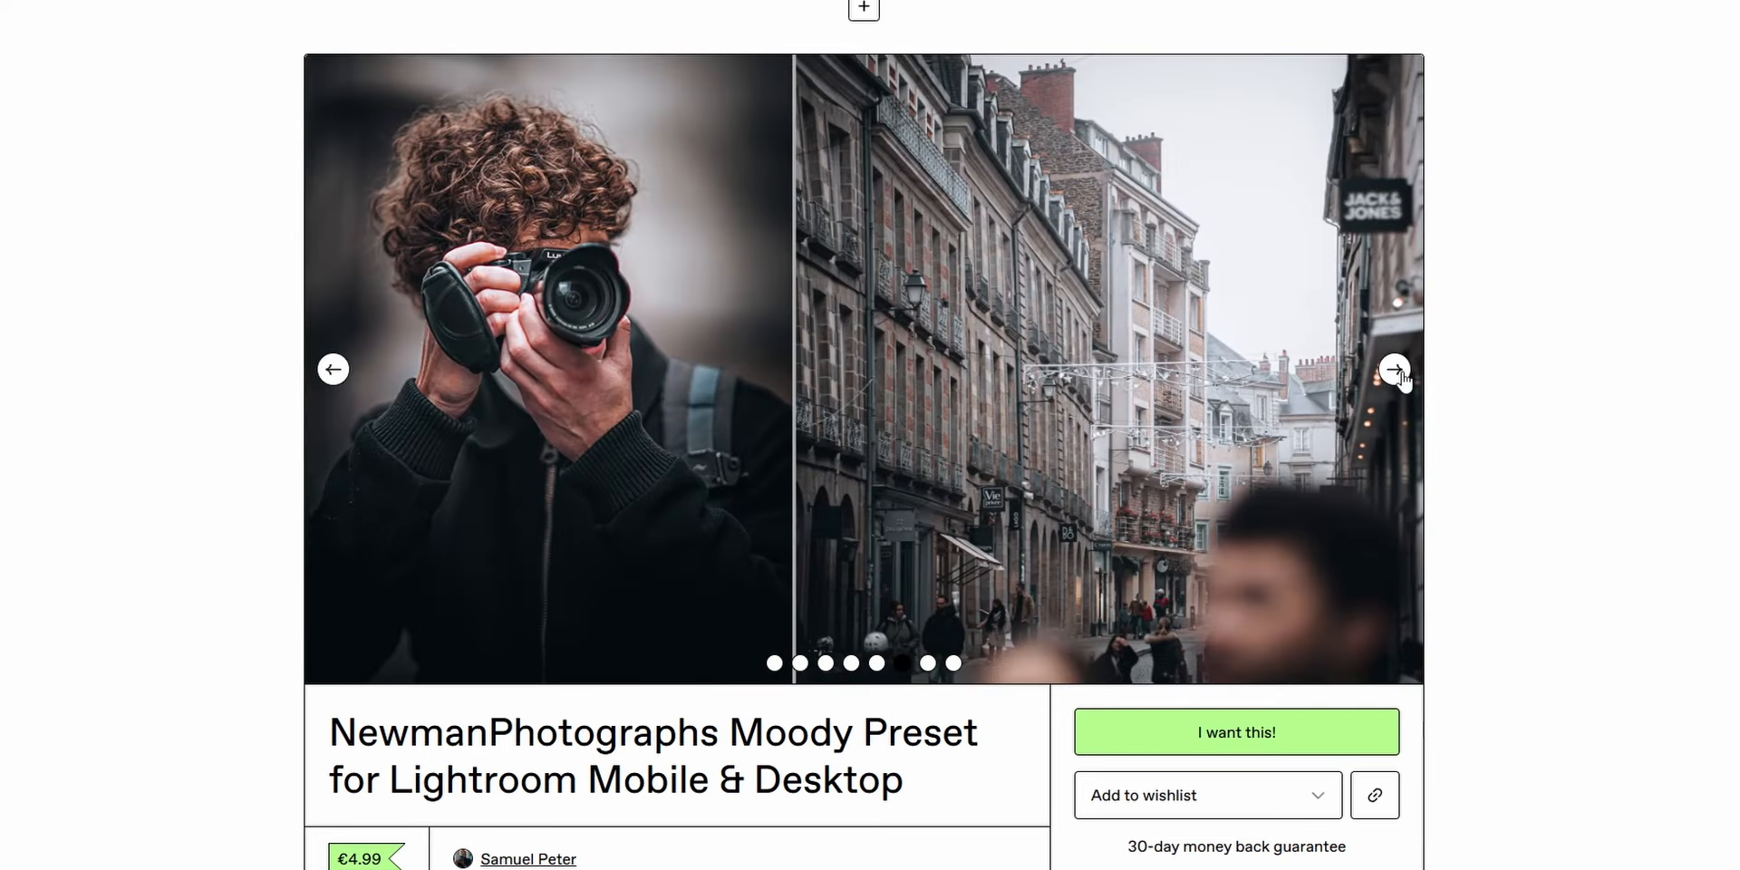
left_click(1395, 370)
left_click(1396, 371)
left_click(1395, 371)
left_click(1396, 370)
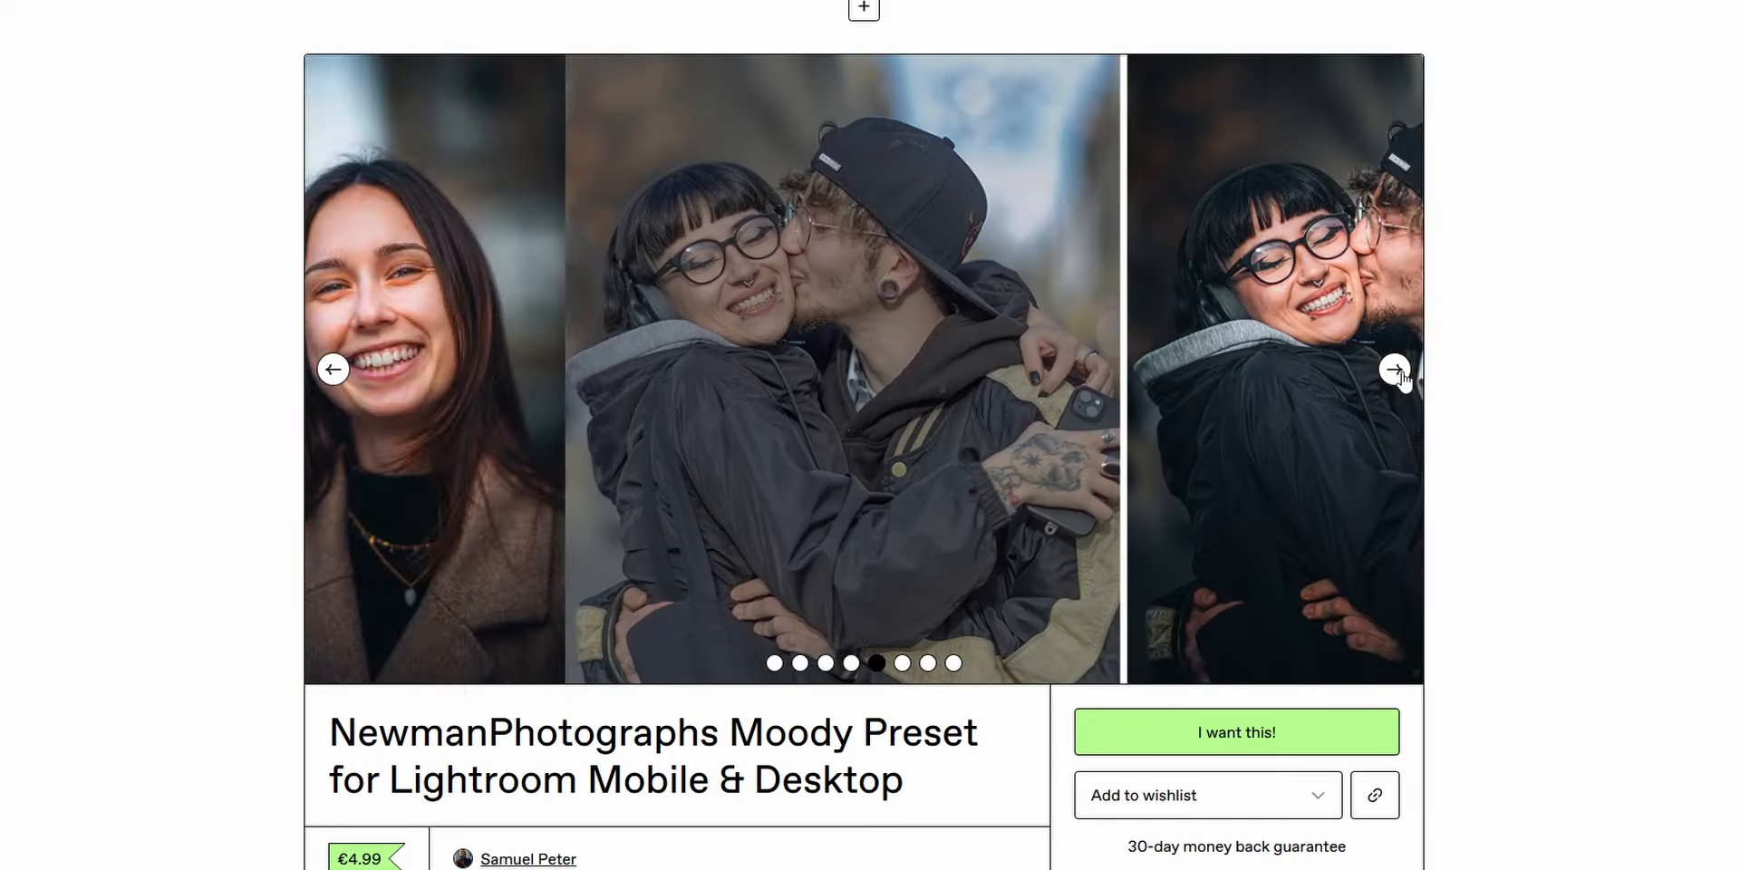
left_click(1396, 370)
left_click(1396, 371)
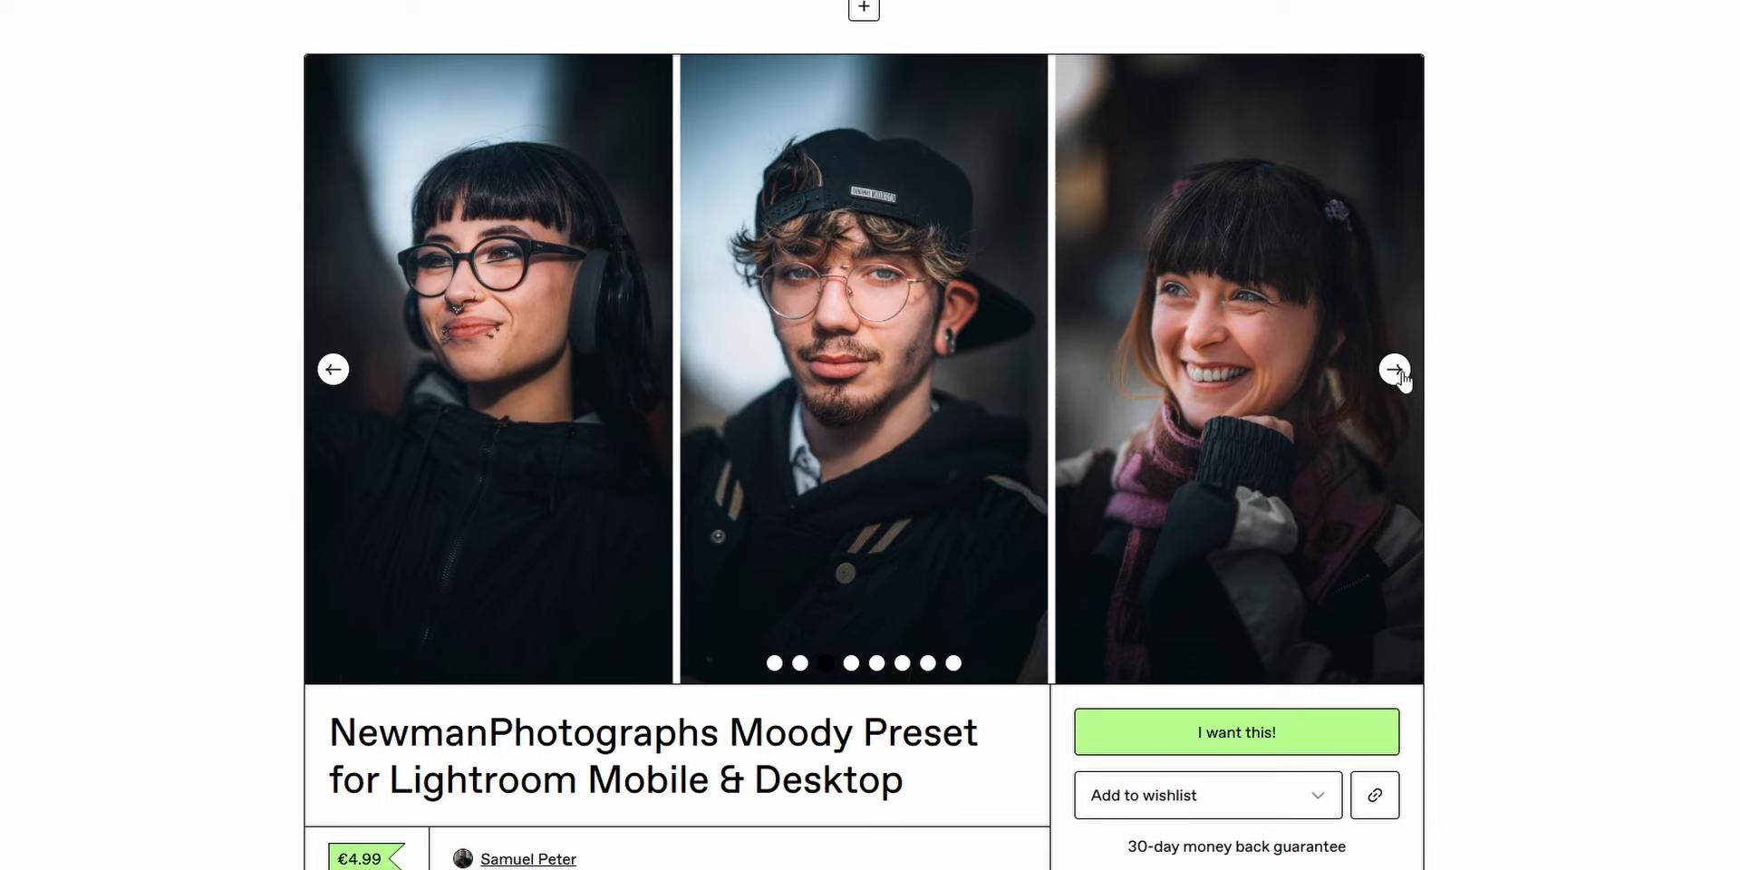
left_click(1396, 370)
scroll(870, 435, "down", 4)
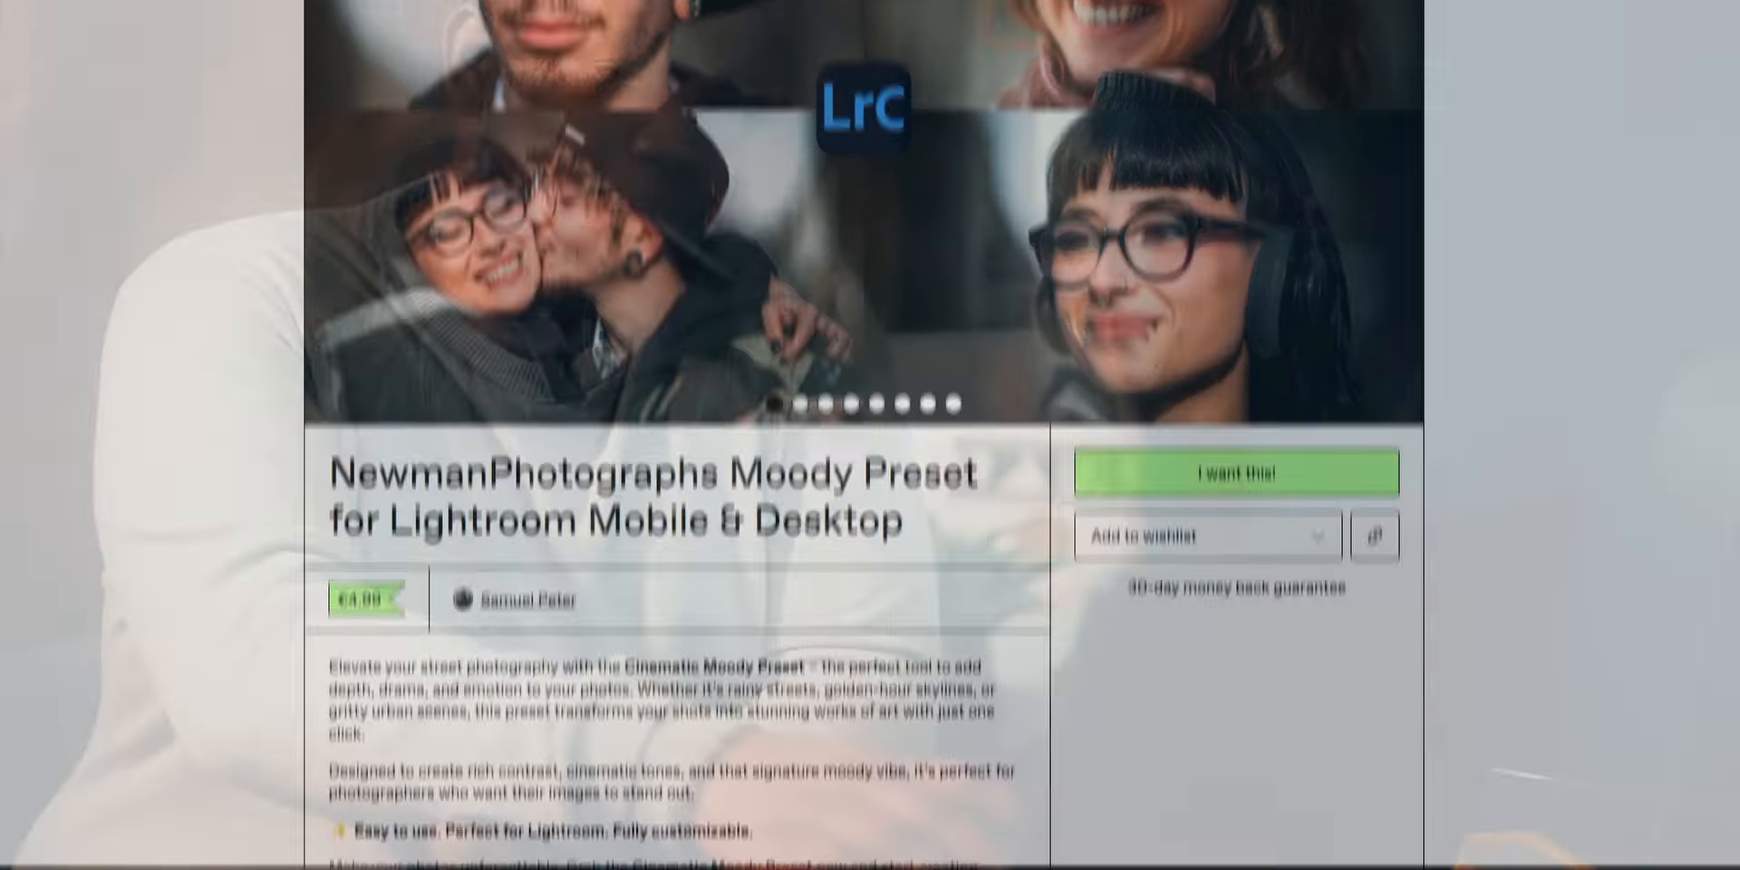